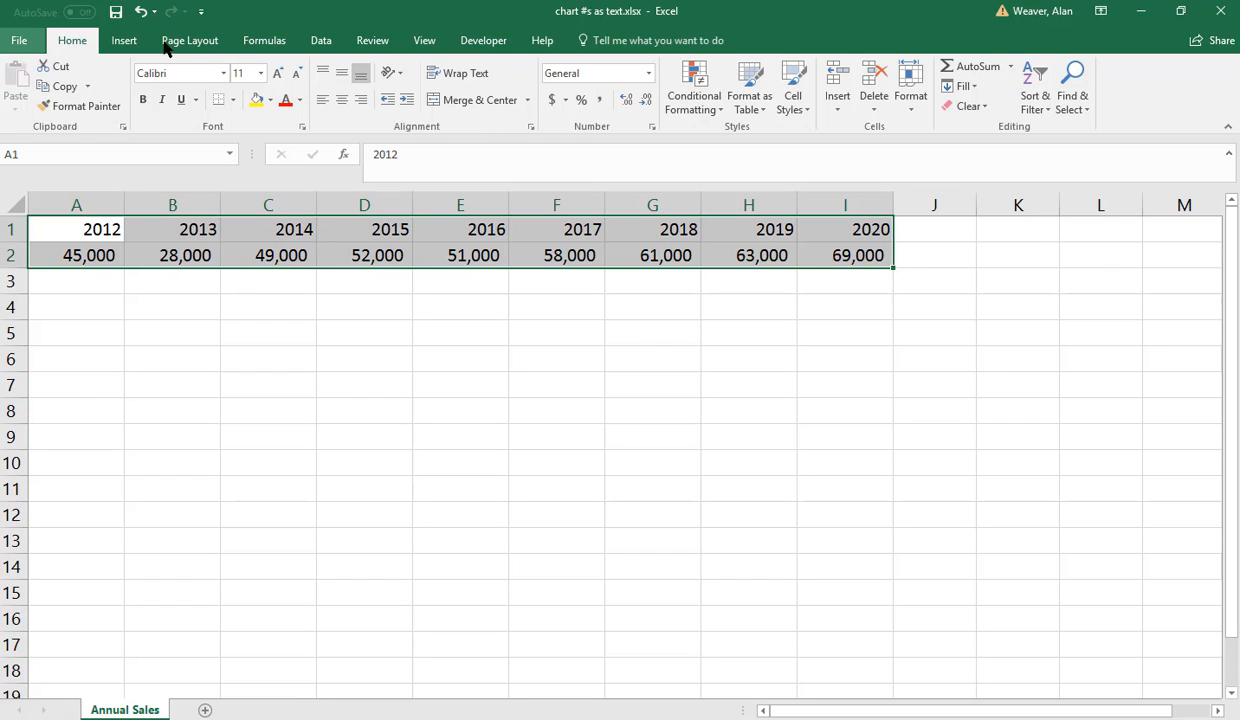
Try a 2-D clustered column chart on the year and sales data in A1:I2, and delete the chart
left_click(125, 42)
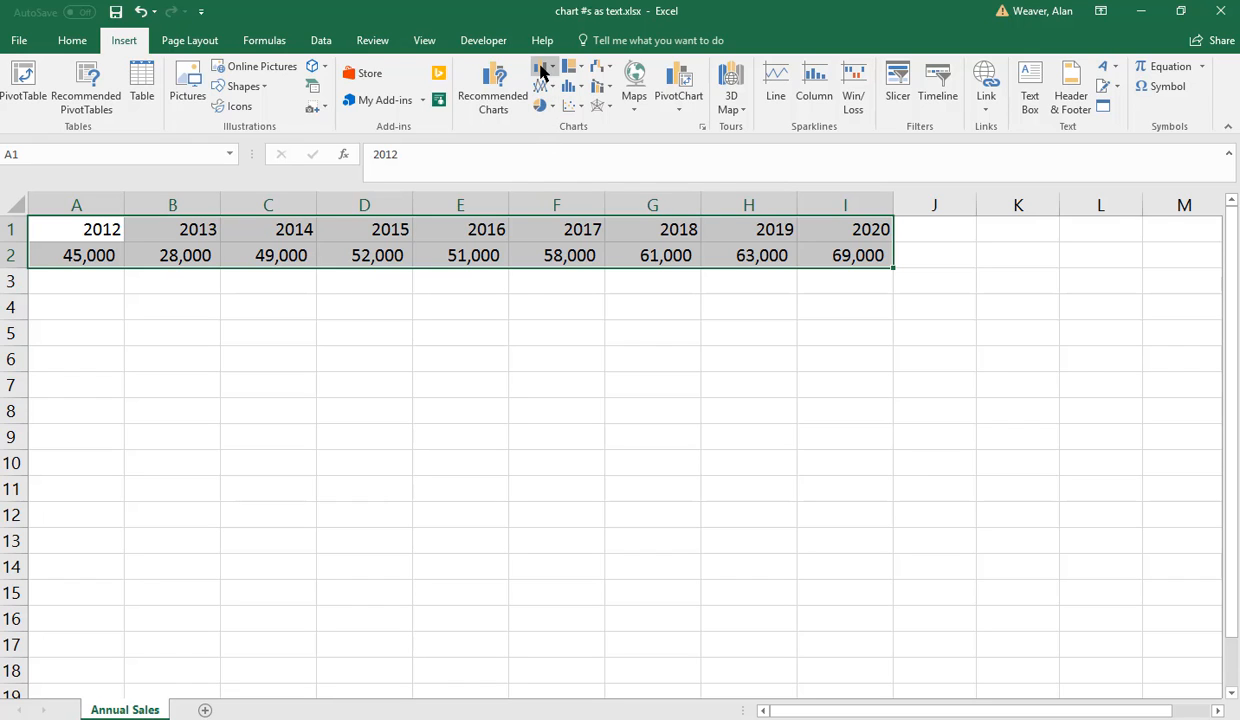
left_click(541, 72)
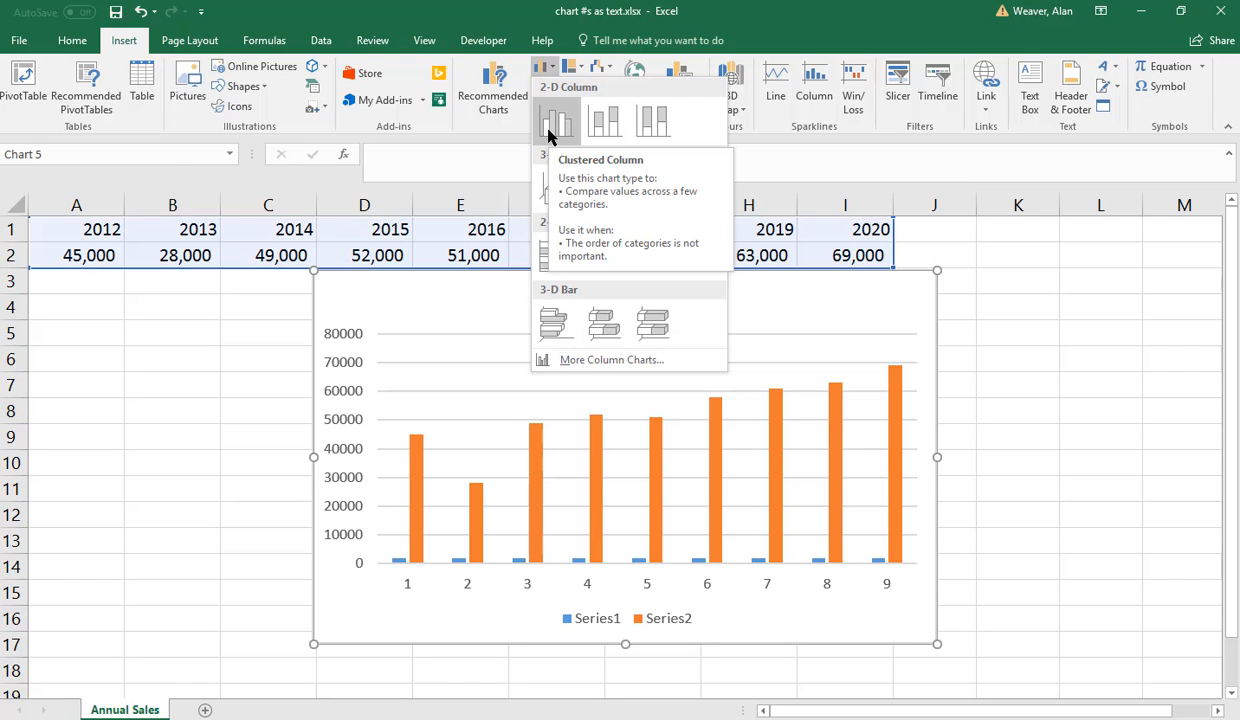
left_click(549, 135)
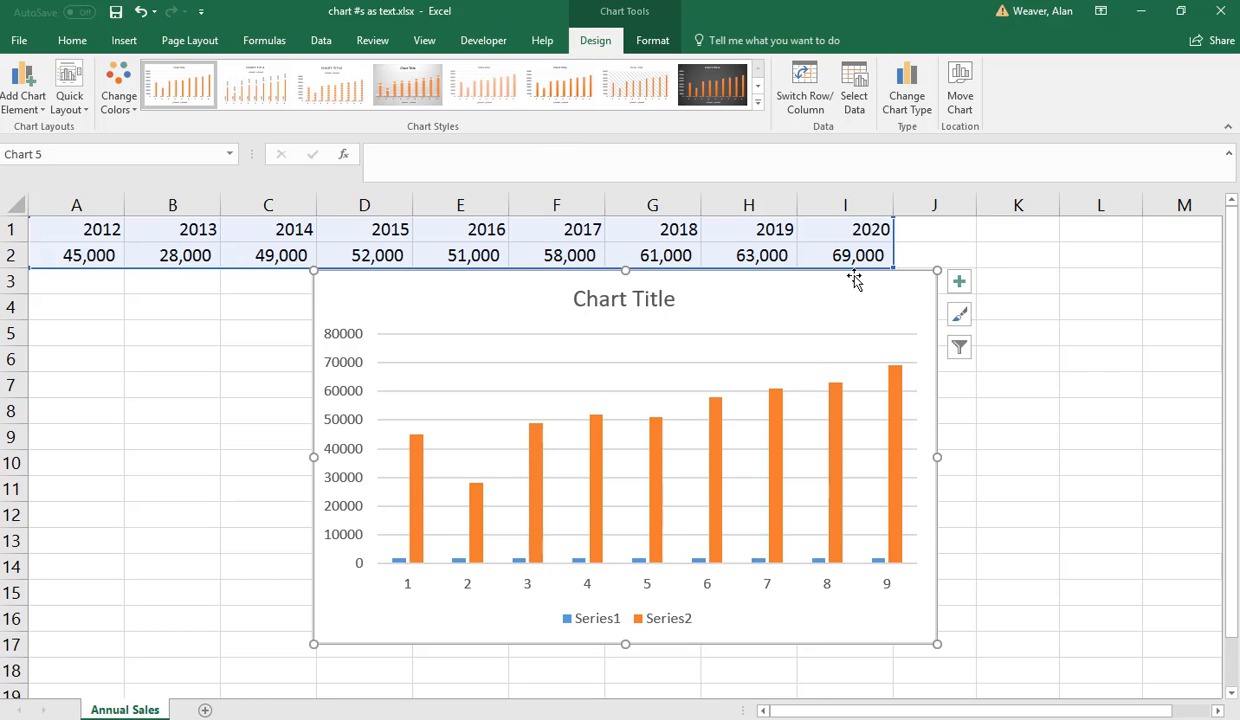
key("Delete")
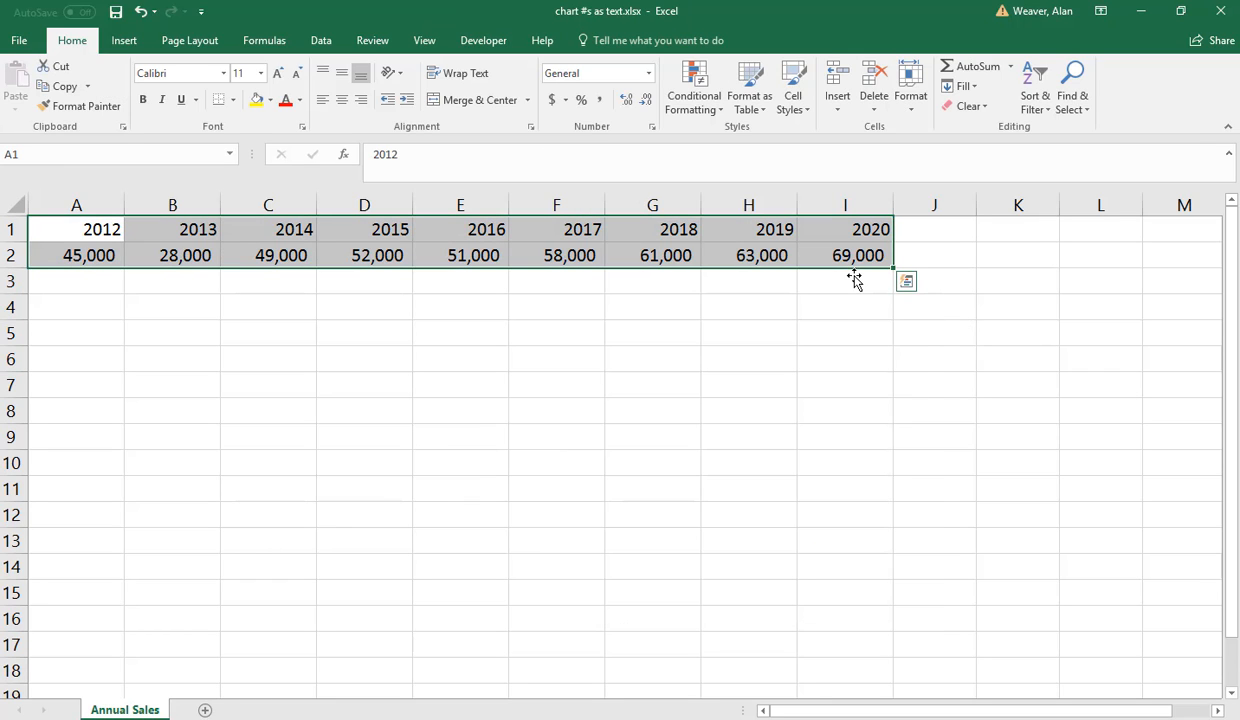
Try a Quick Analysis column chart on the data in A1:I2, and delete the chart
left_click(905, 282)
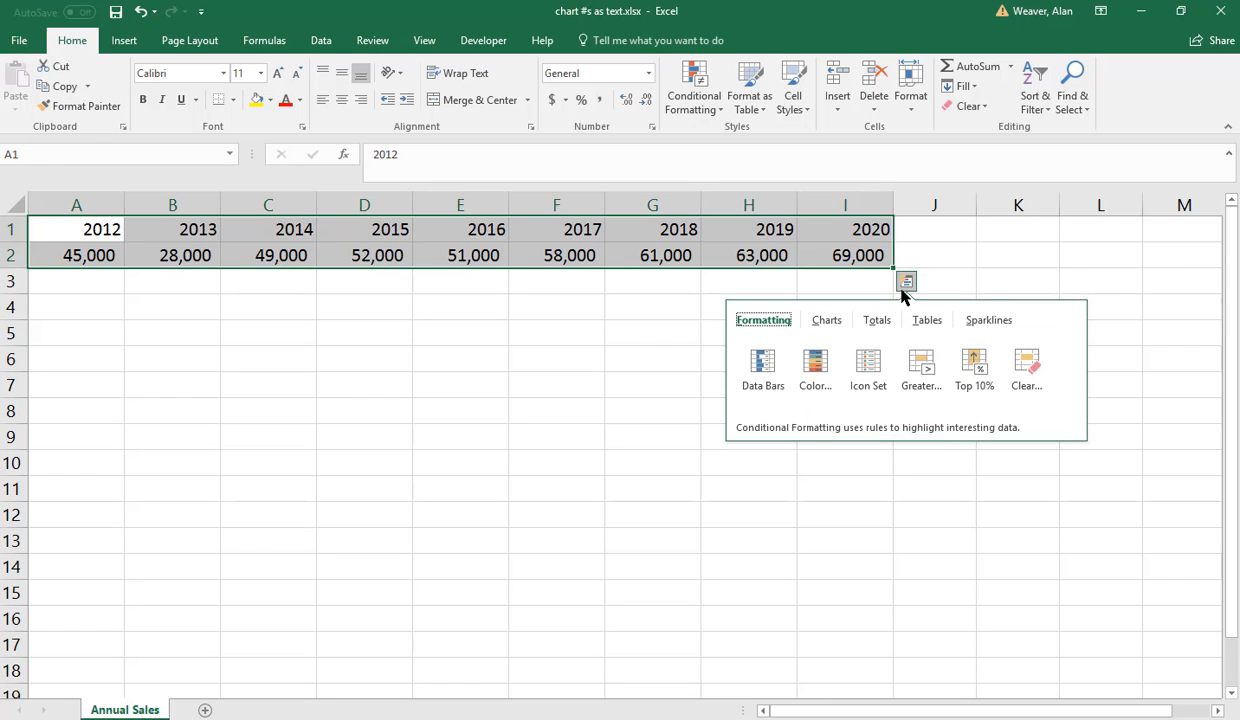
left_click(828, 321)
left_click(822, 384)
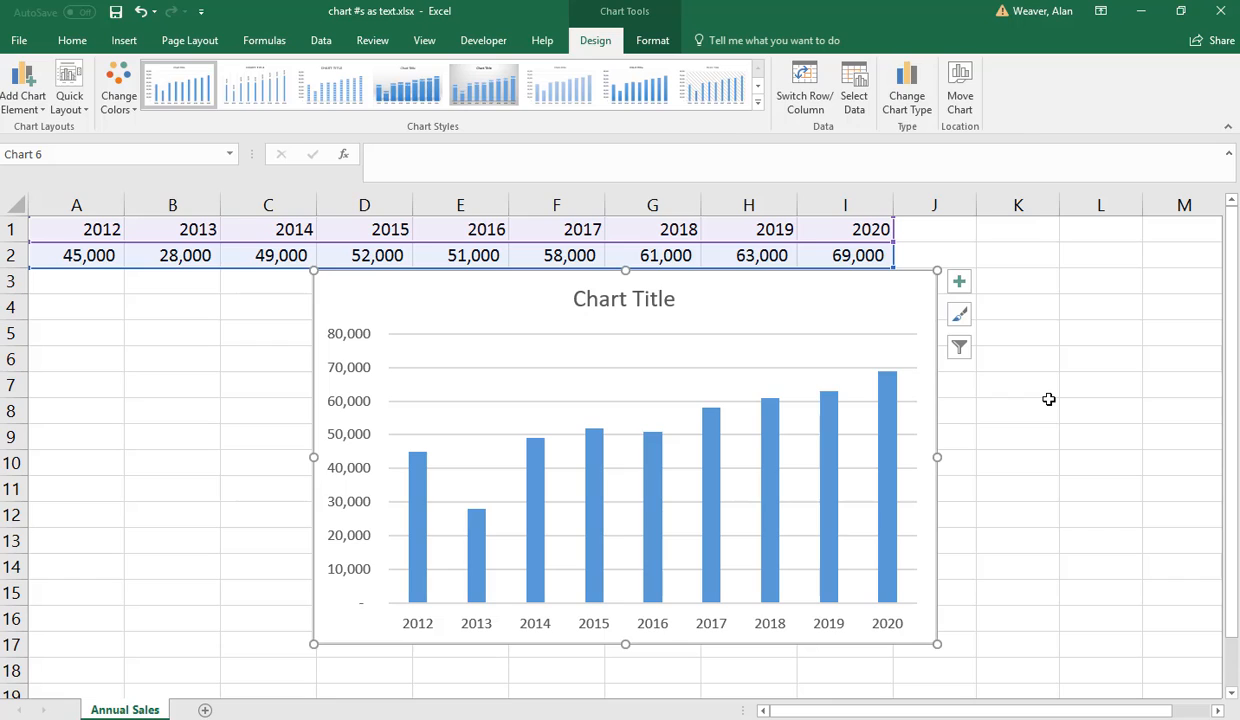
key("Delete")
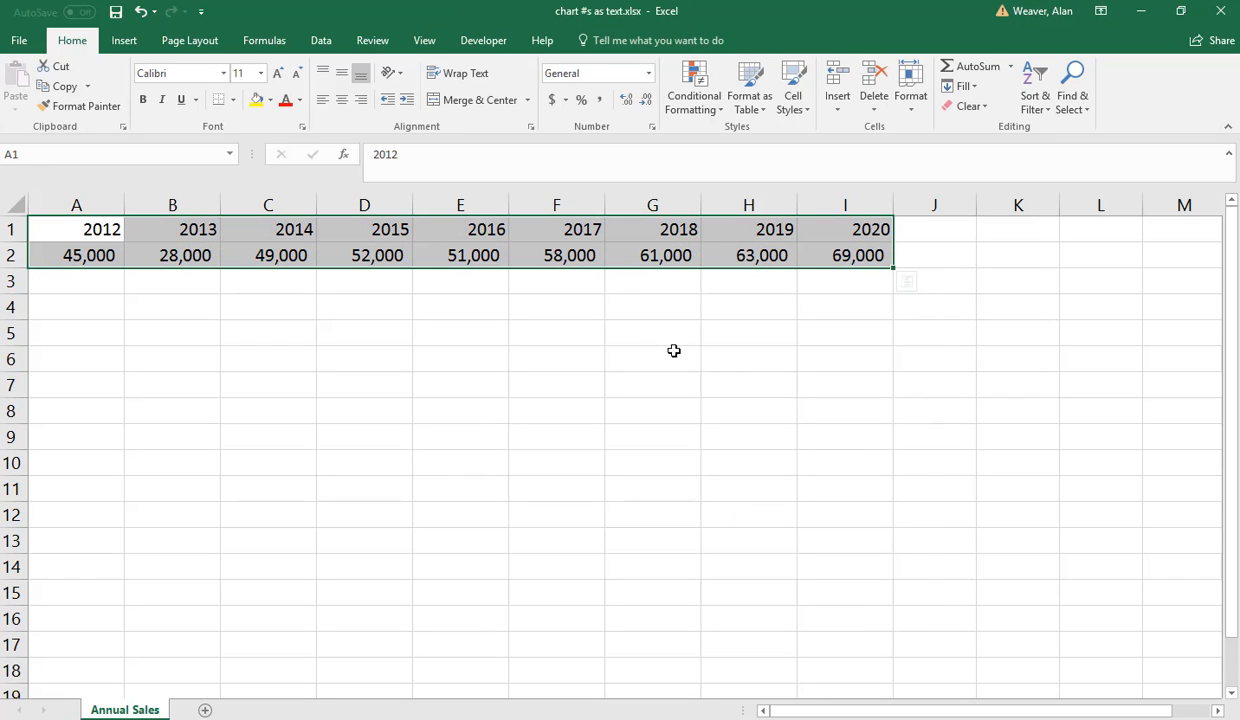
left_click(607, 376)
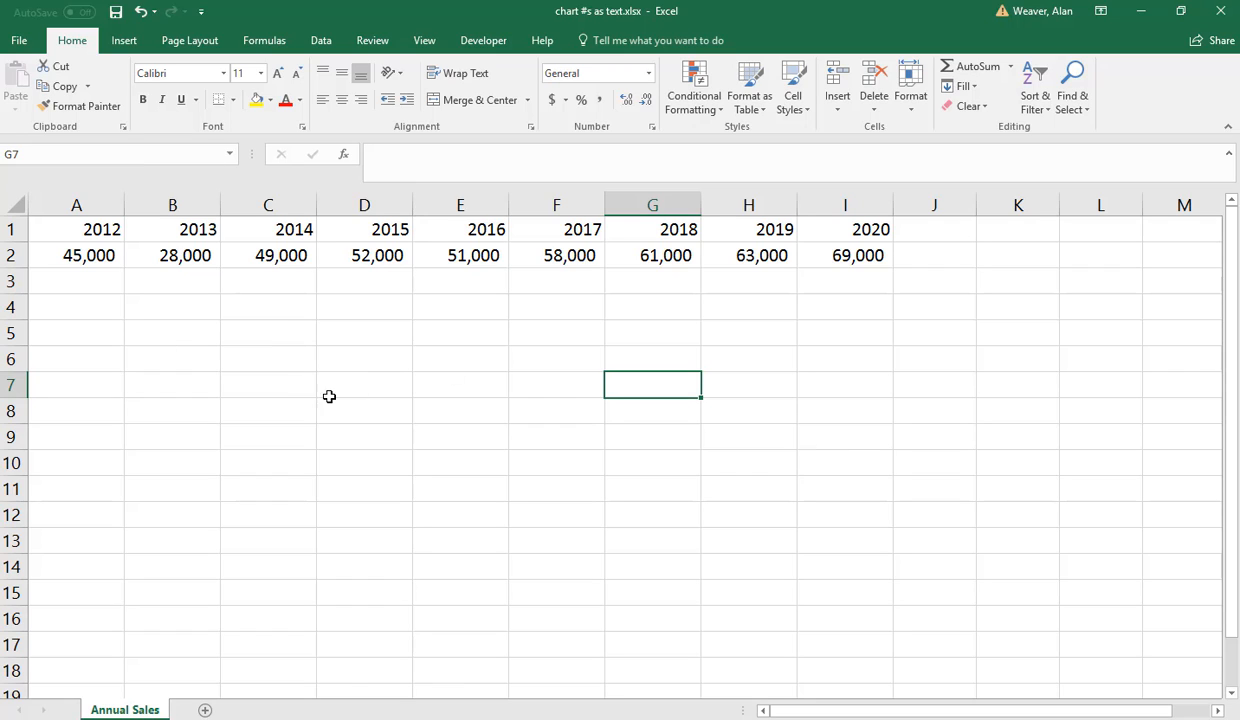
Store the year 2012 in A1 as text with a leading apostrophe and fill the year series across through I1
left_click(102, 229)
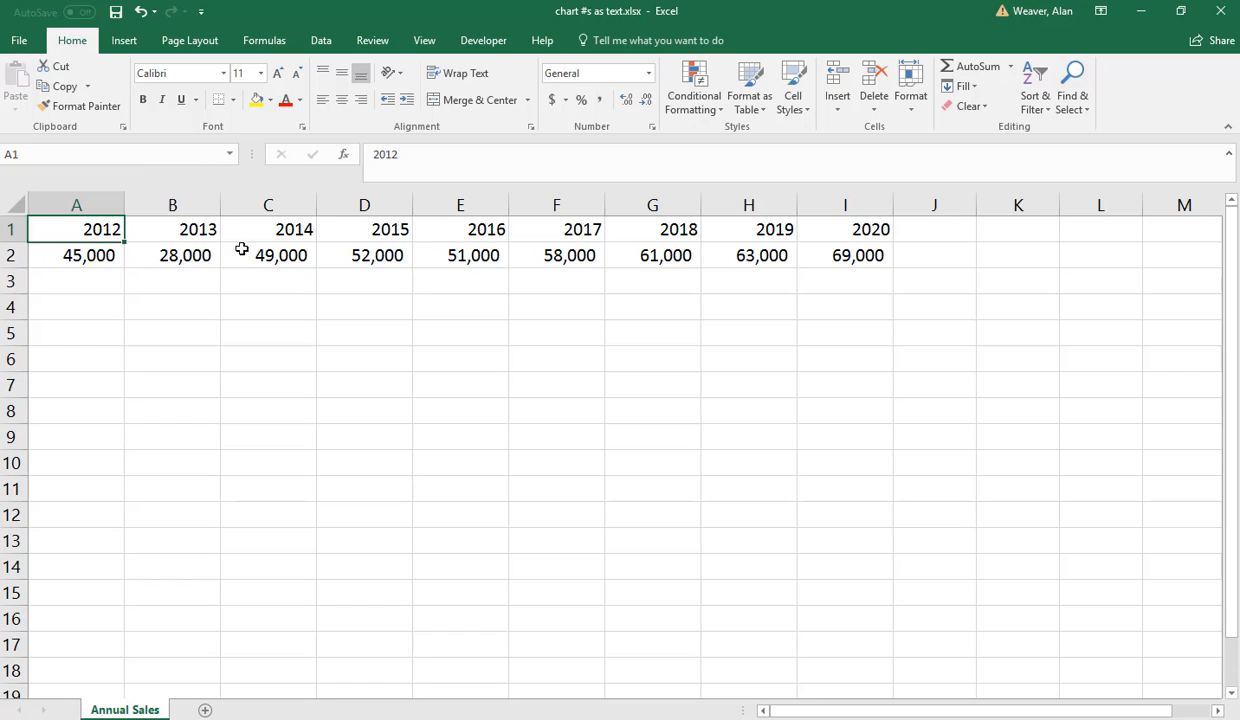
left_click(369, 156)
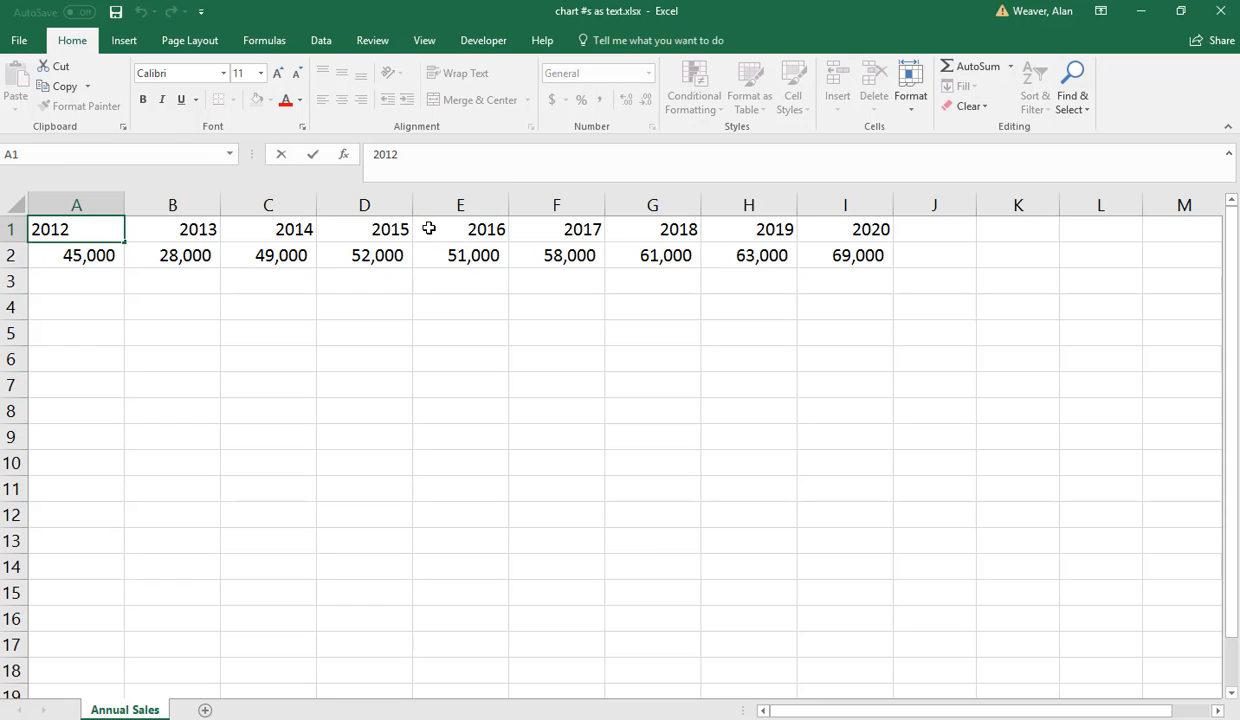
type("'")
key("Return")
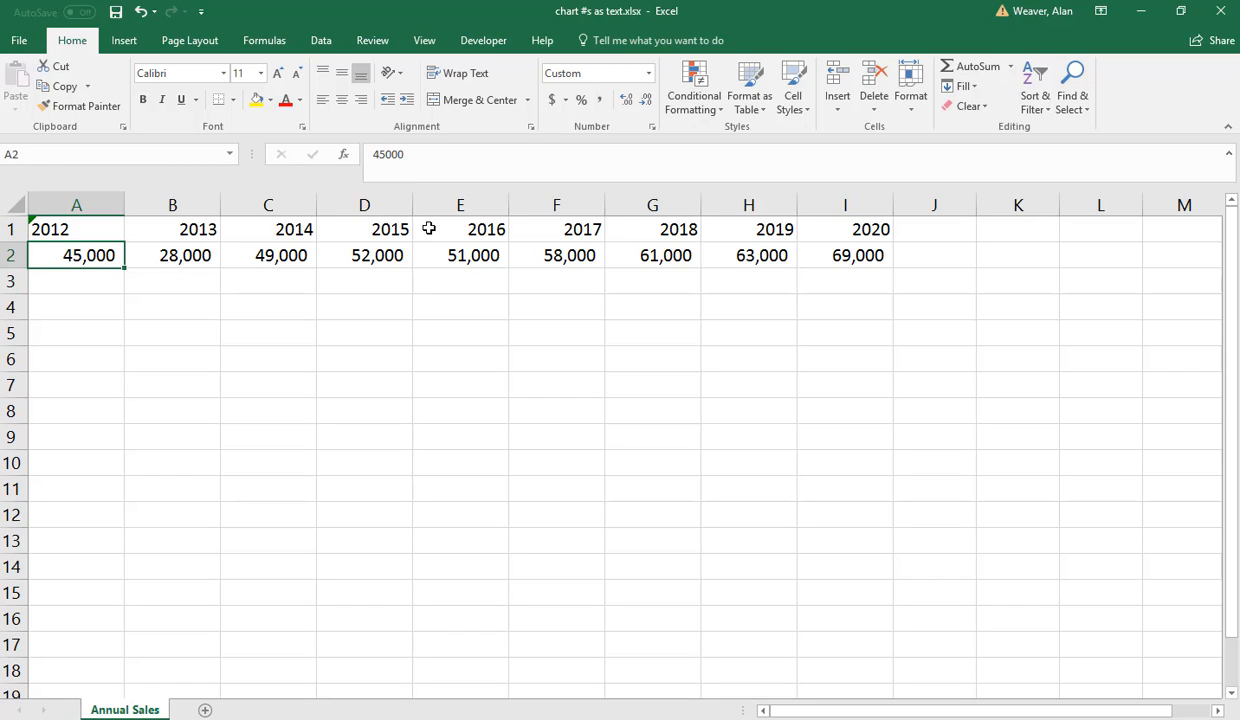
left_click(100, 229)
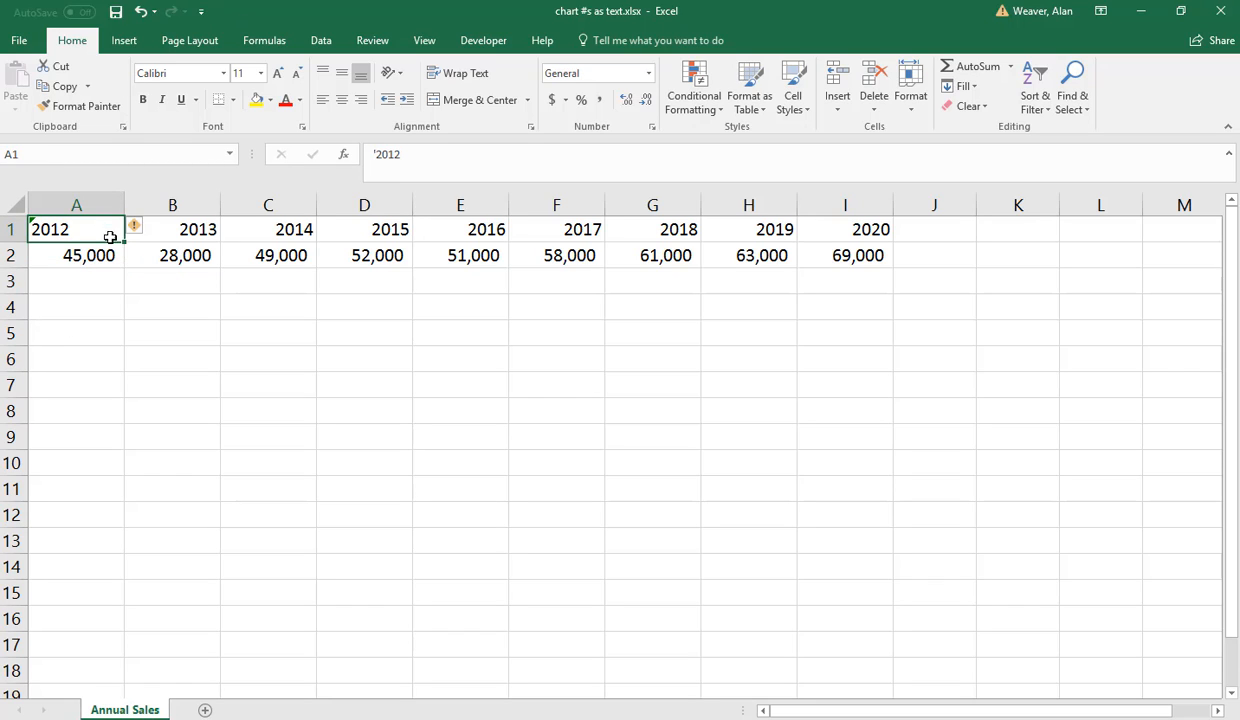
left_click_drag(124, 241, 869, 250)
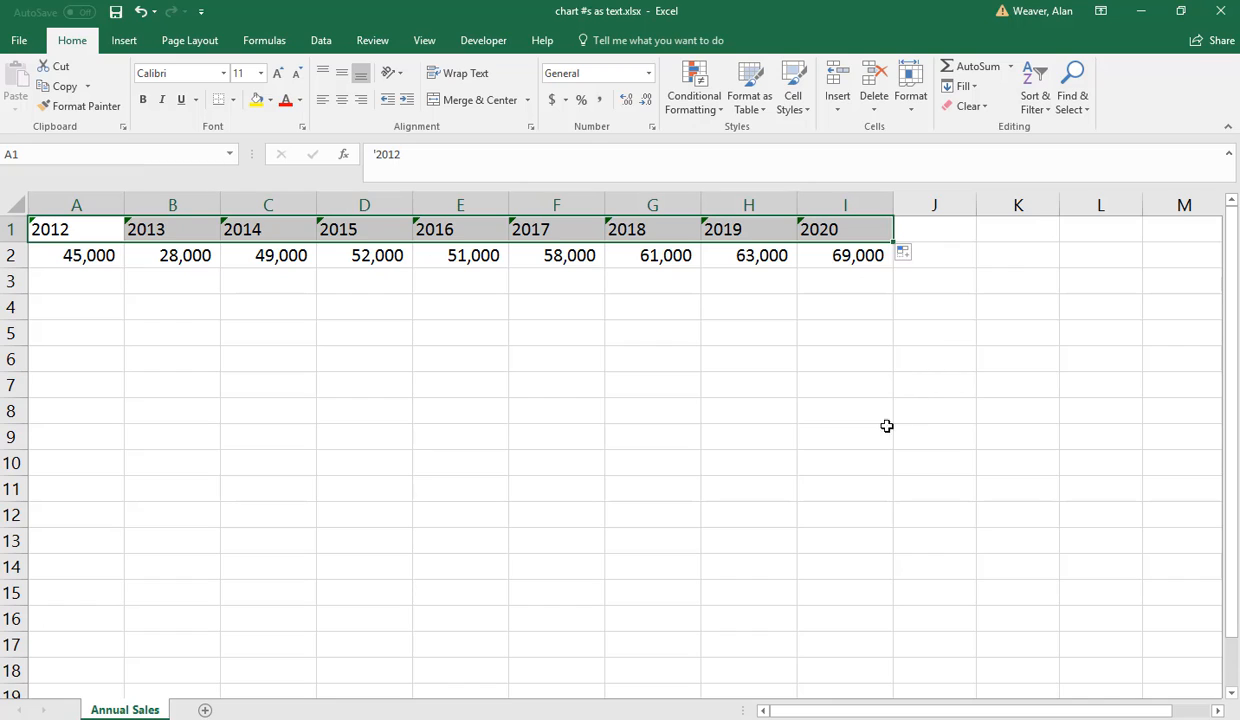
left_click(528, 400)
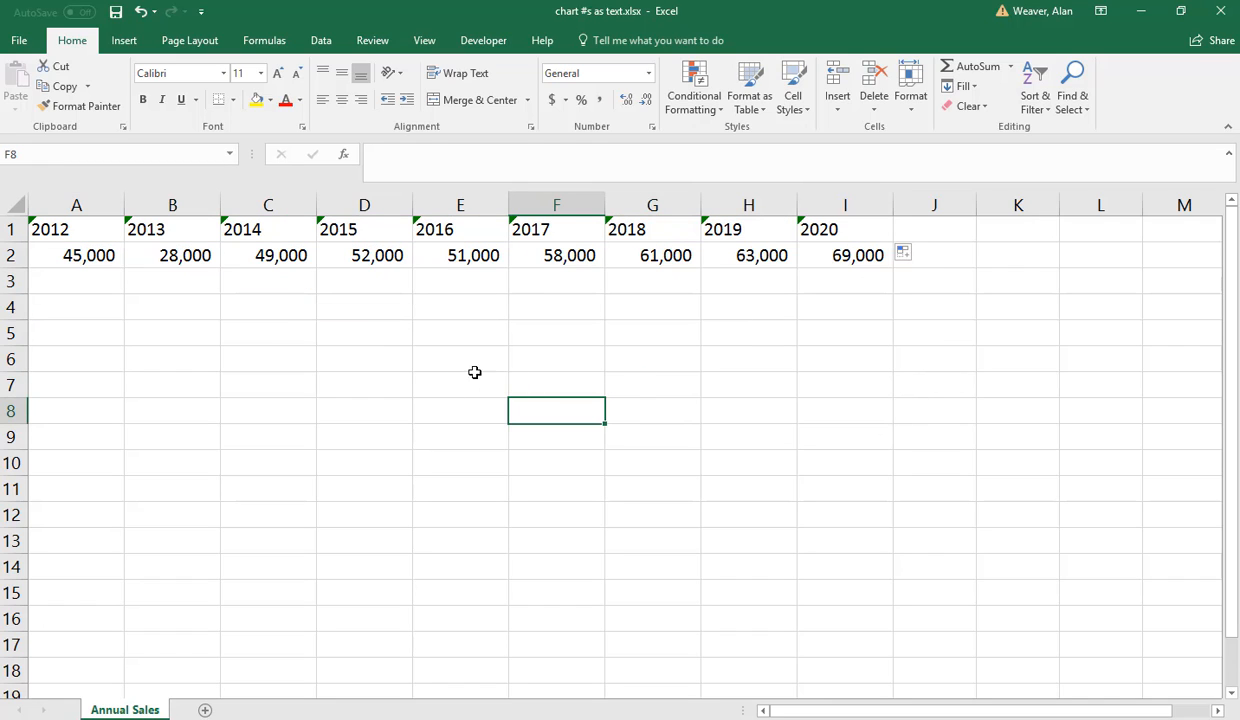
Center the year headings in A1:I1 and make them bold
left_click_drag(52, 228, 820, 224)
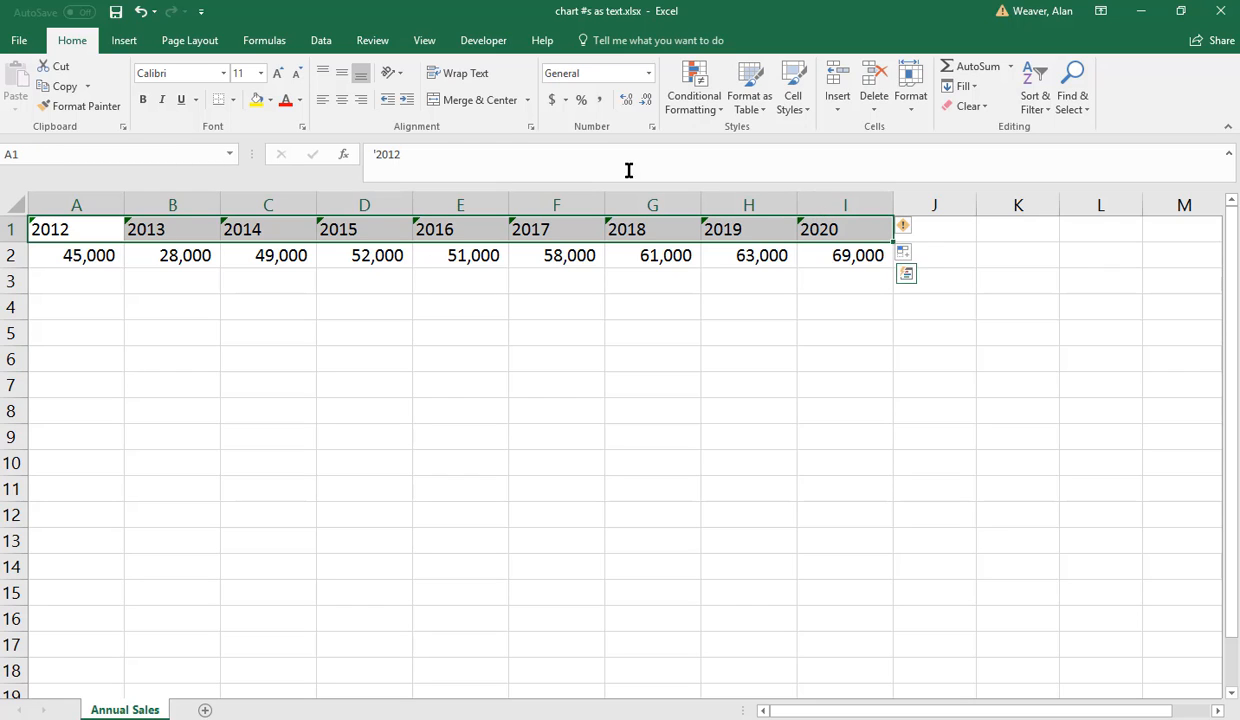
left_click(343, 102)
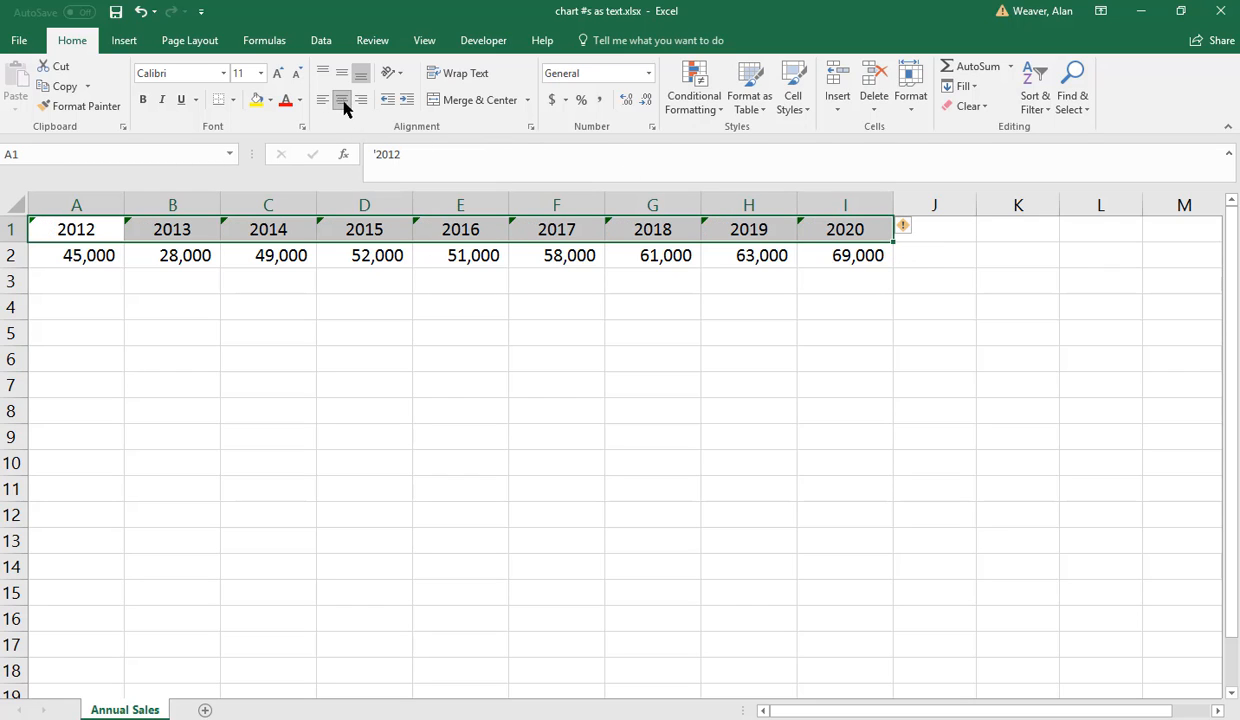
left_click(360, 104)
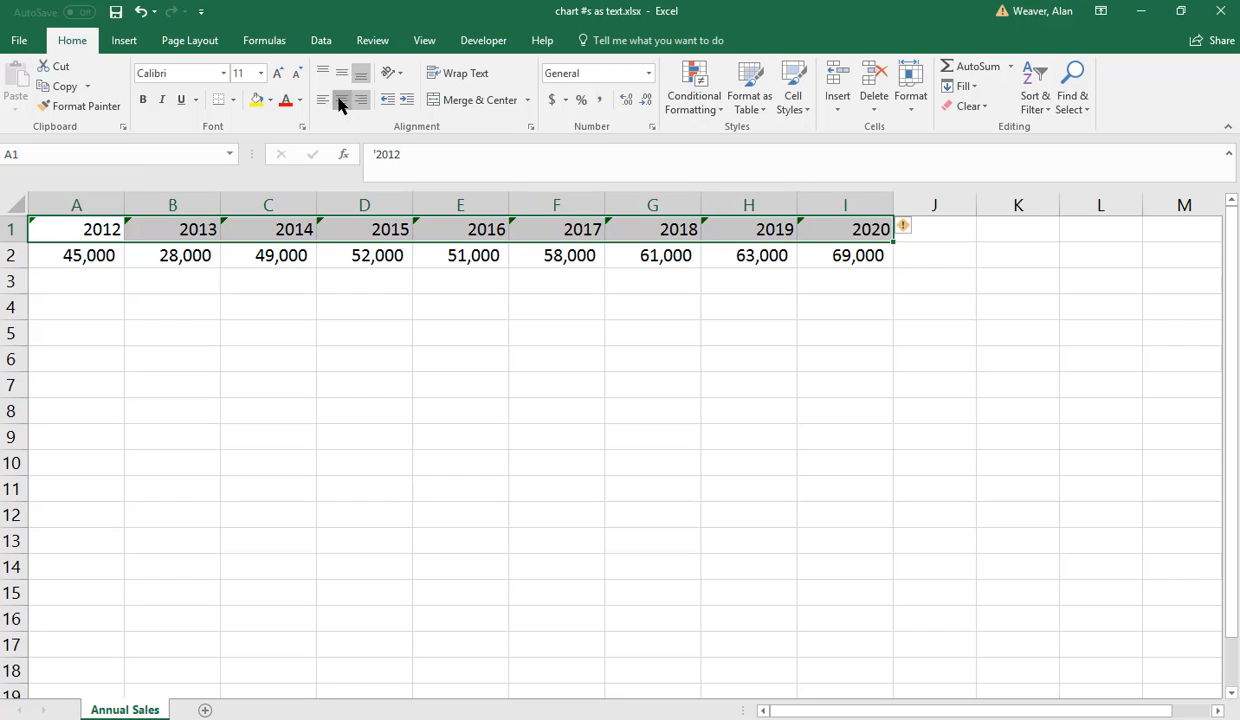
left_click(339, 106)
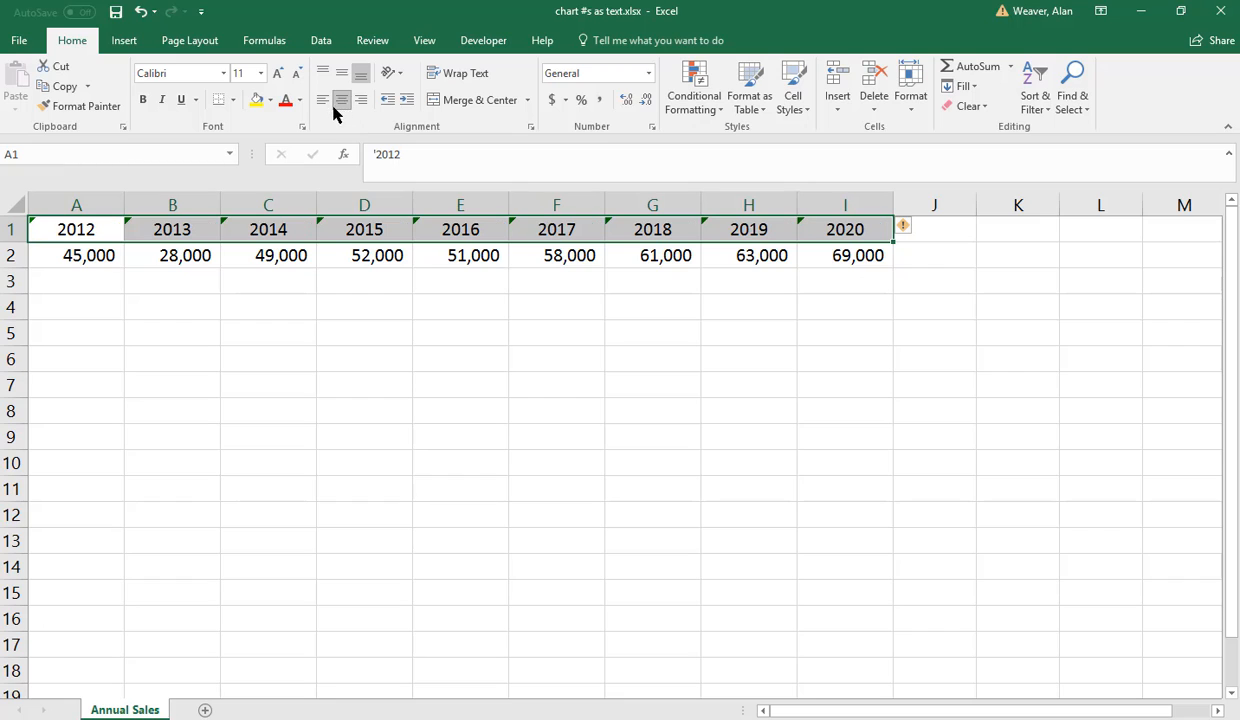
left_click(143, 100)
left_click(228, 308)
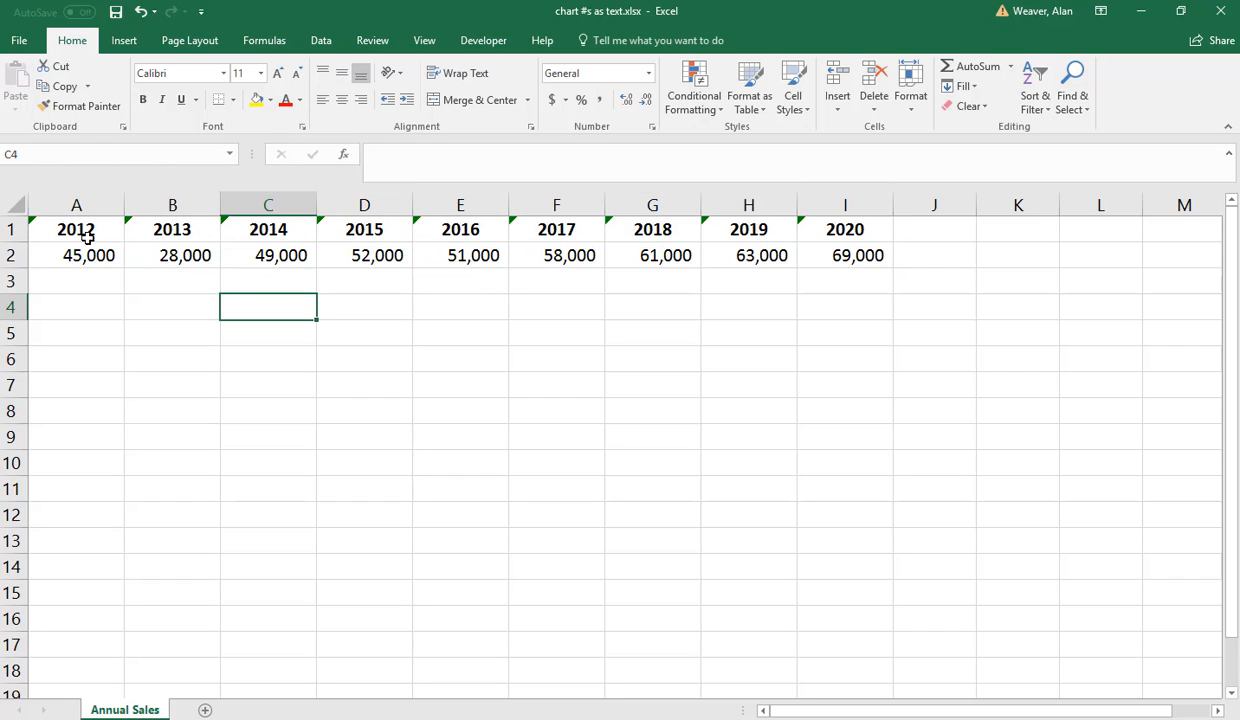
Insert a 2-D clustered column chart from A1:I2 and place it below the data, starting around row 4
left_click_drag(84, 228, 824, 252)
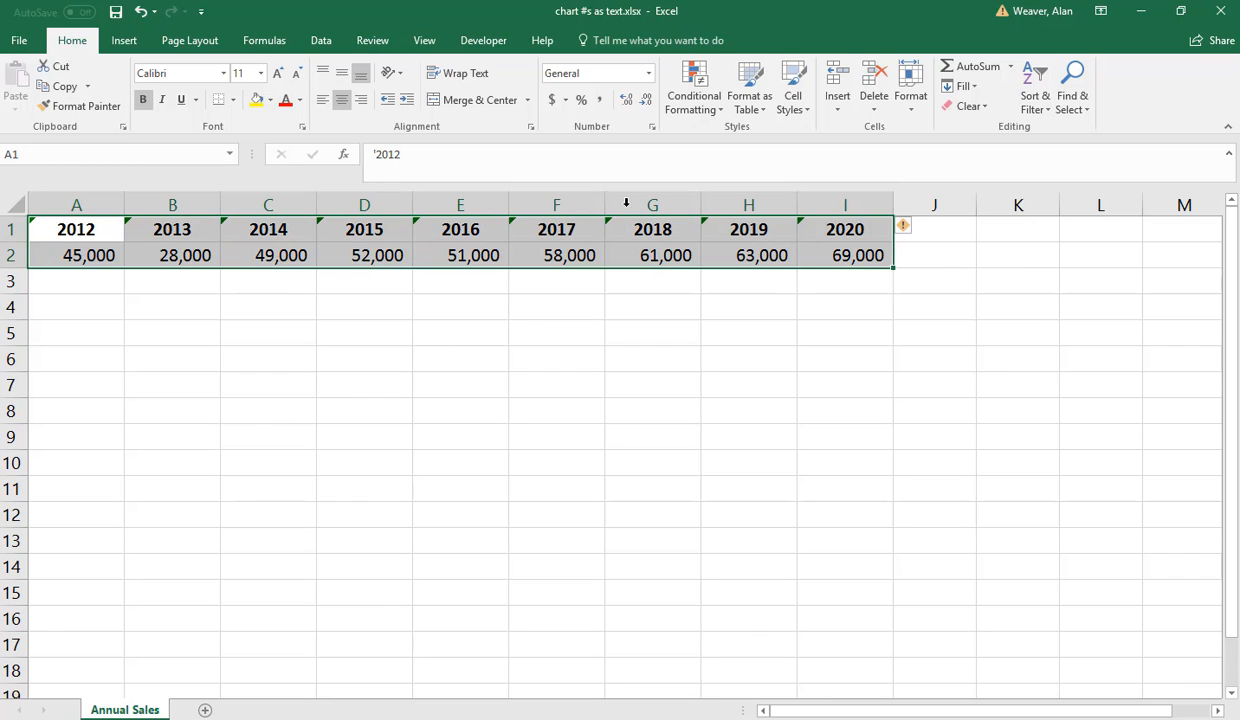
left_click(126, 40)
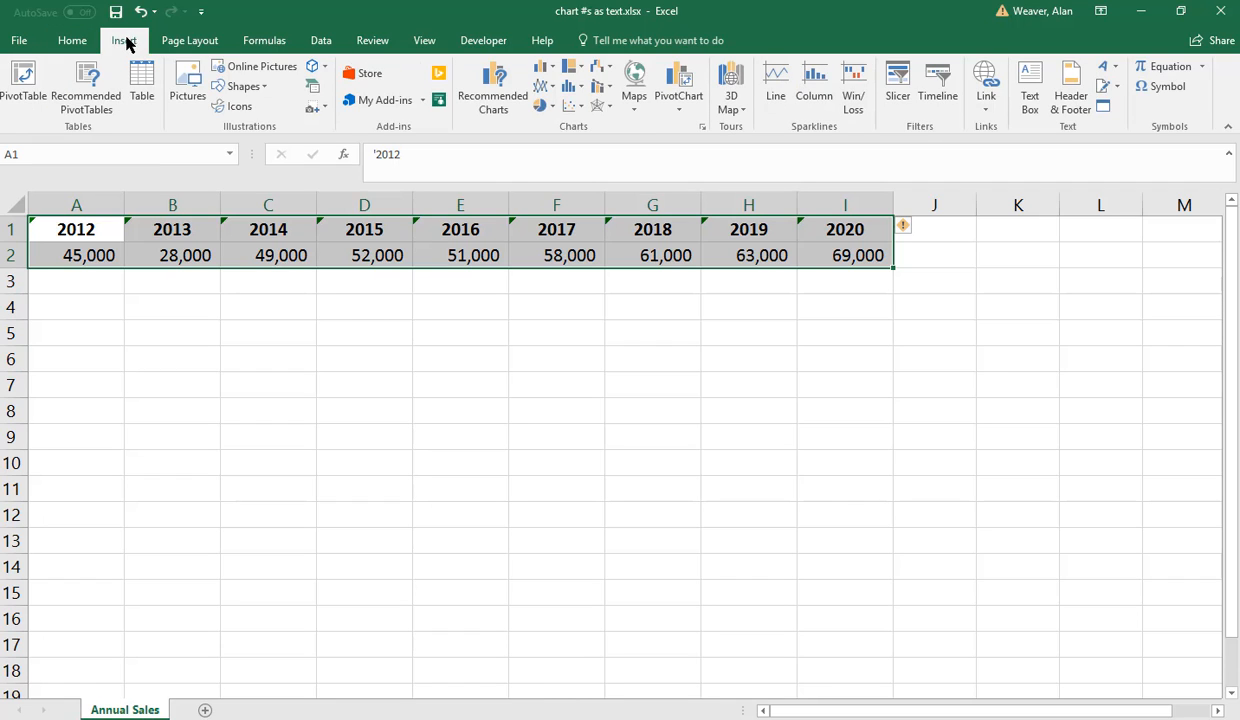
left_click(543, 68)
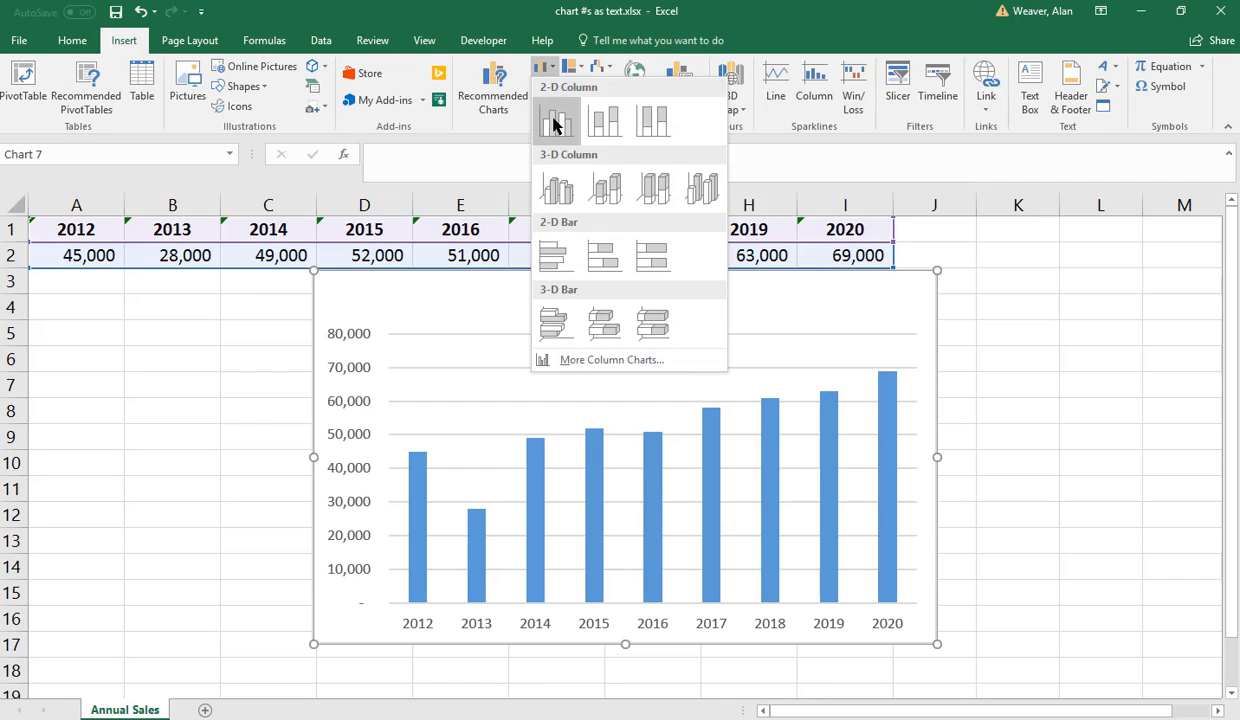
left_click(556, 121)
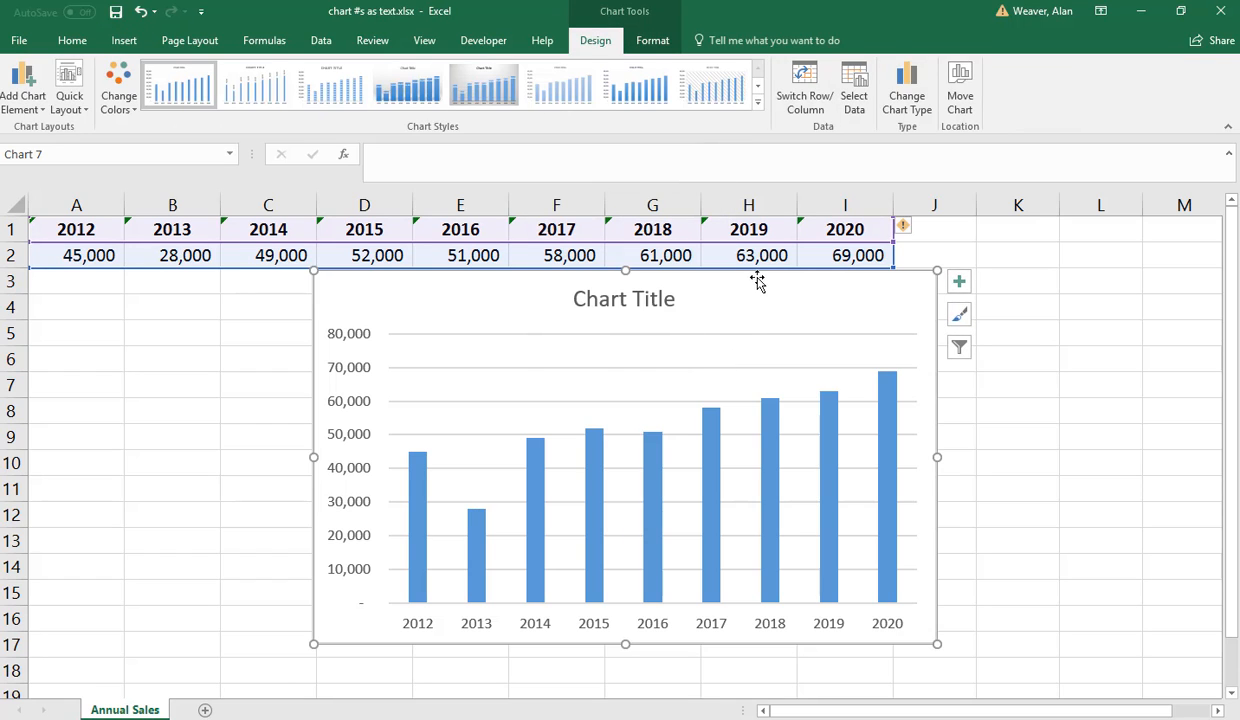
left_click_drag(756, 277, 595, 299)
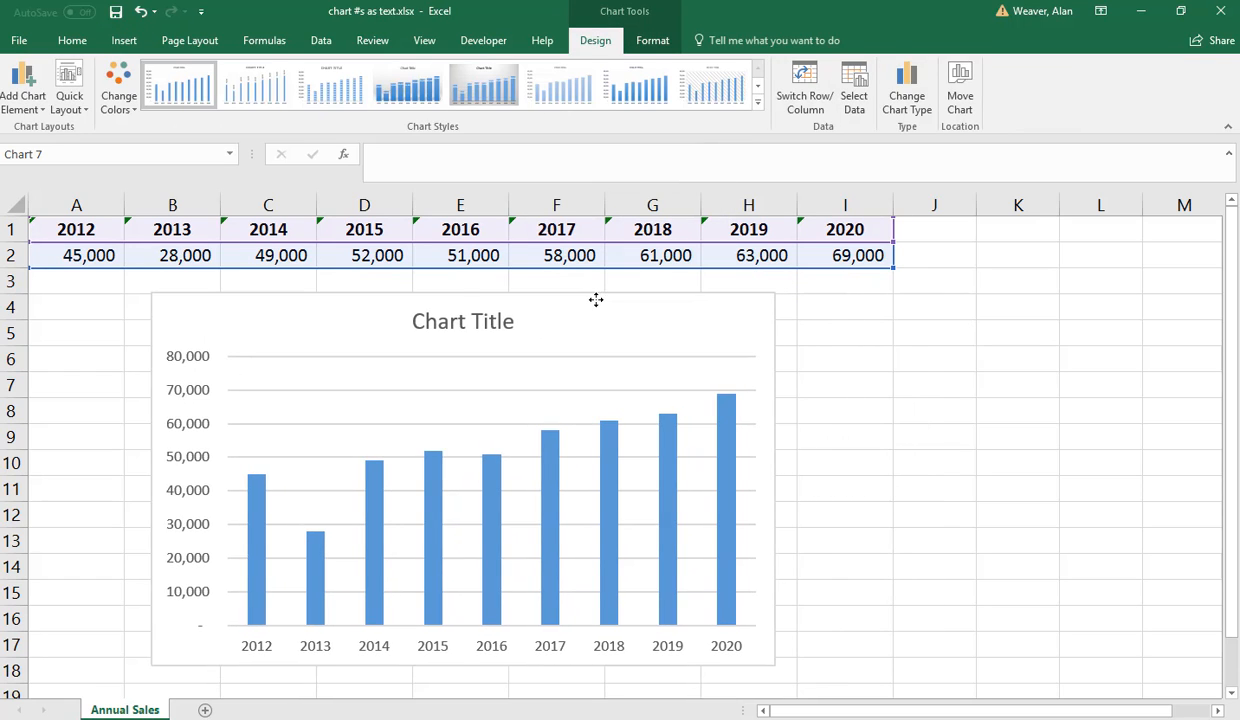
Change the chart title to "Annual Sales (000)" and close the title formatting options
left_click(455, 318)
triple_click(456, 318)
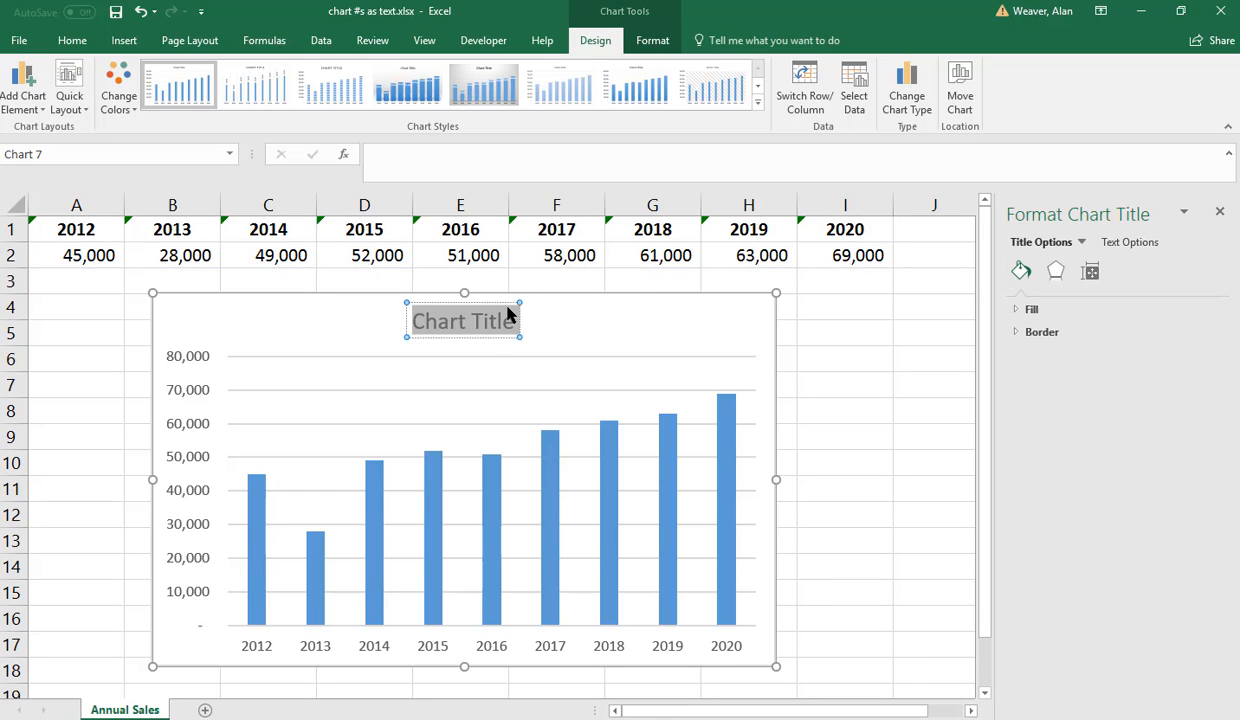
type("Annual Sales (")
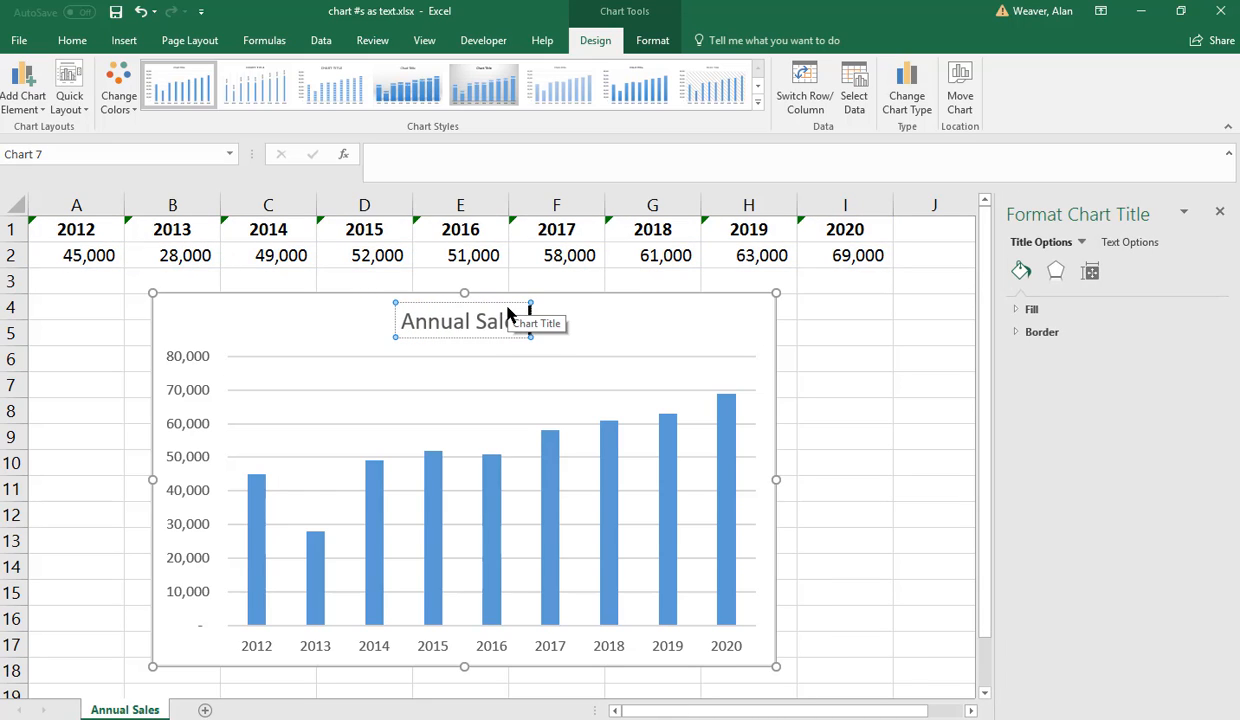
type("000)")
left_click(652, 325)
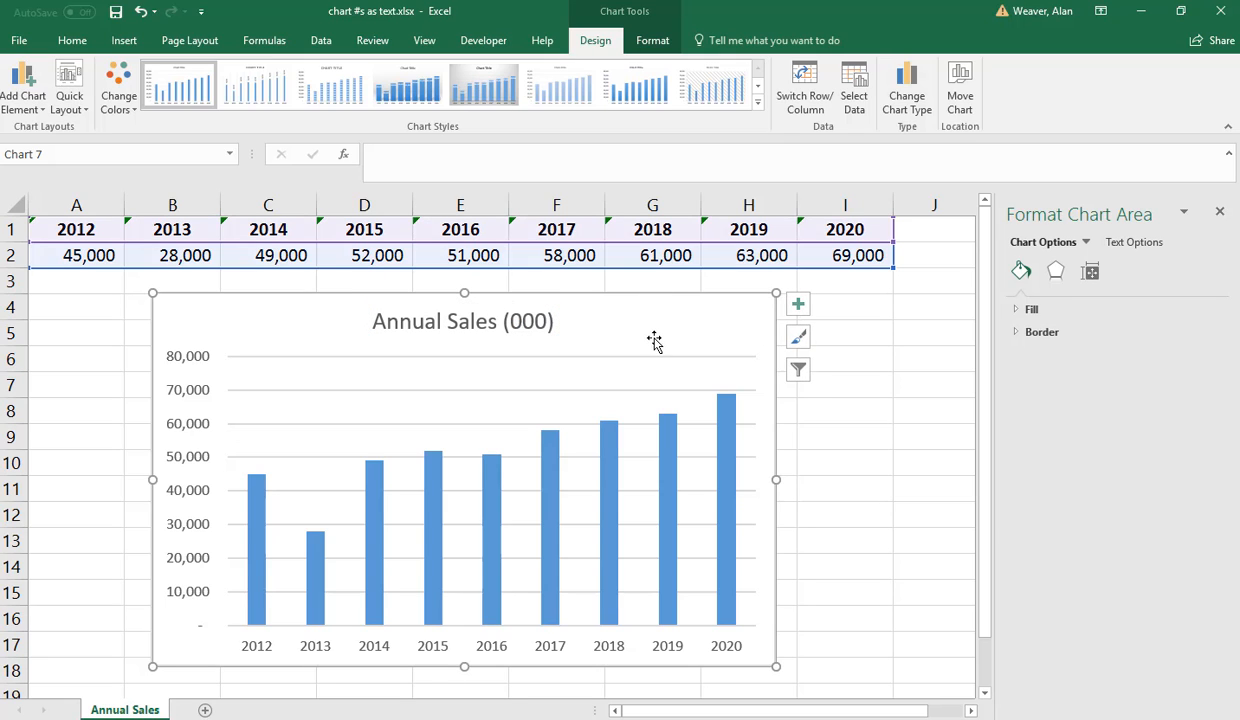
left_click(1220, 215)
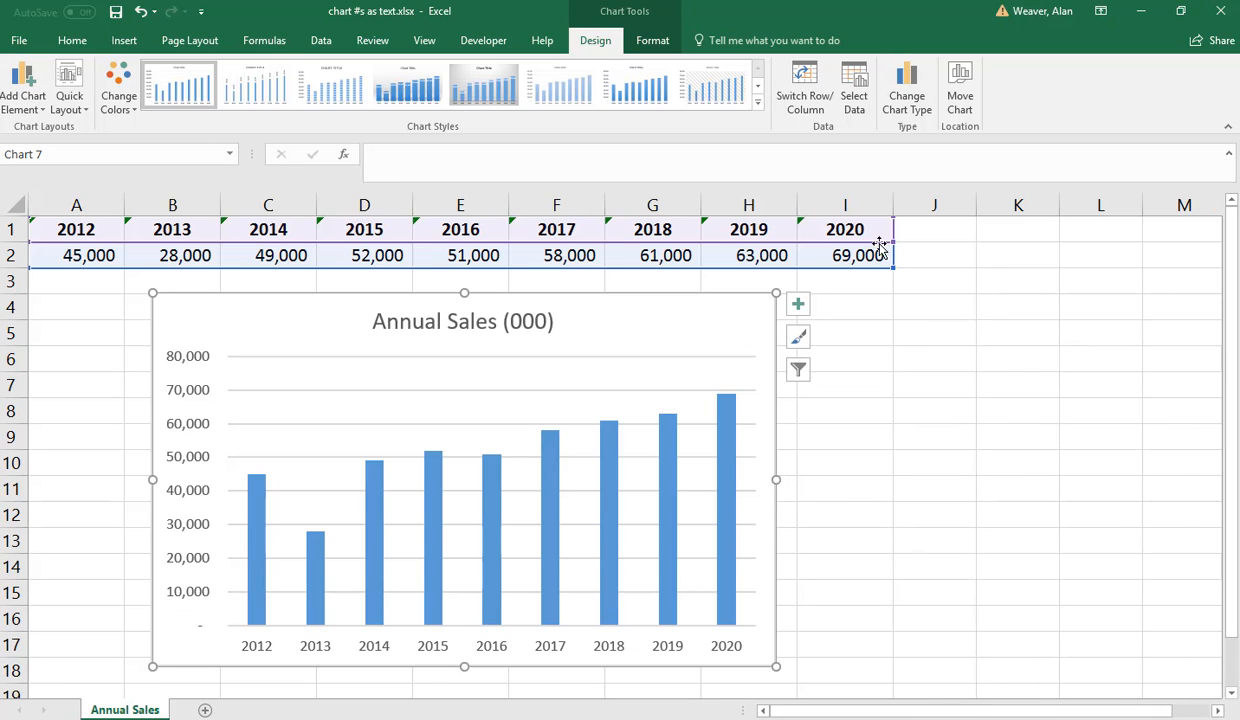
left_click(972, 311)
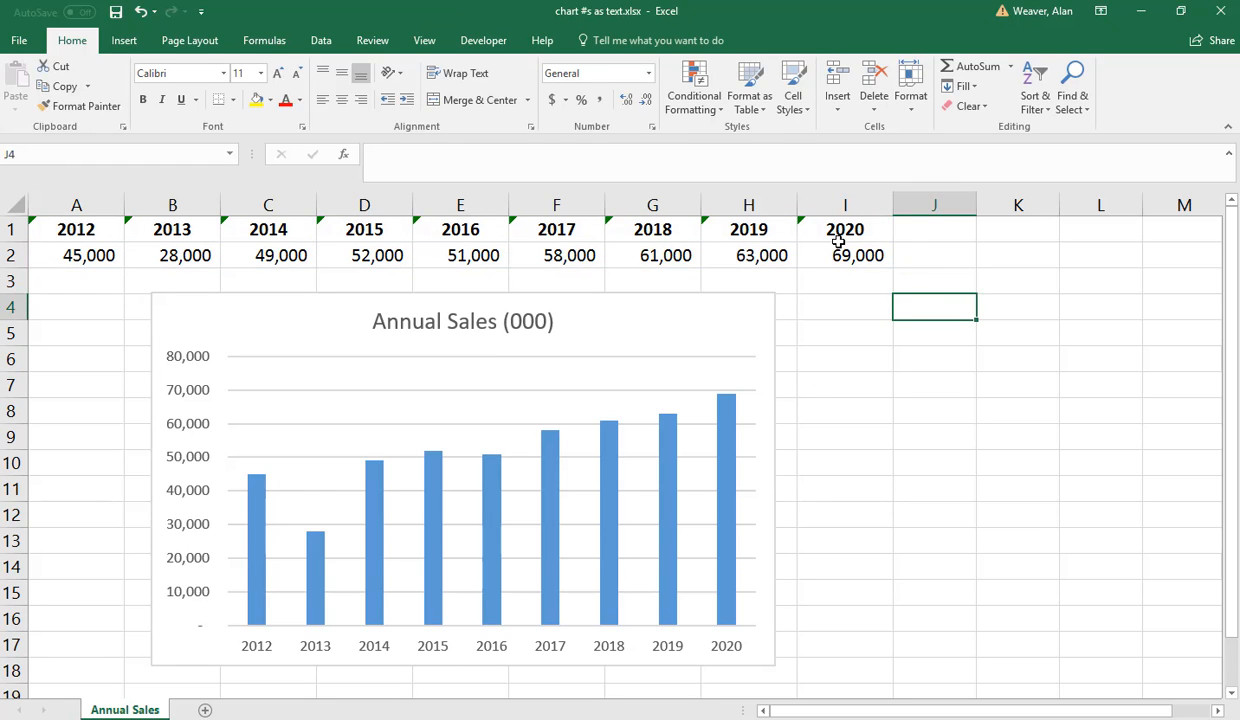
Check the print preview of the Annual Sales sheet and return to the worksheet
key("ctrl+p")
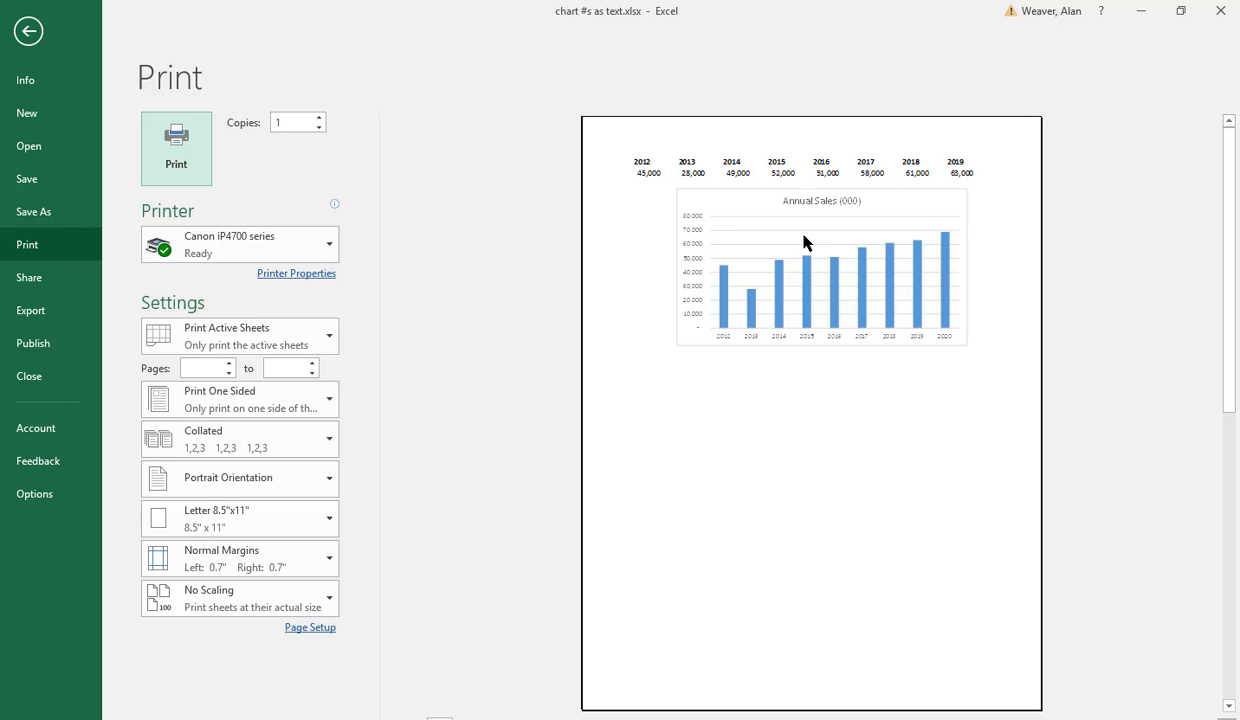
key("Escape")
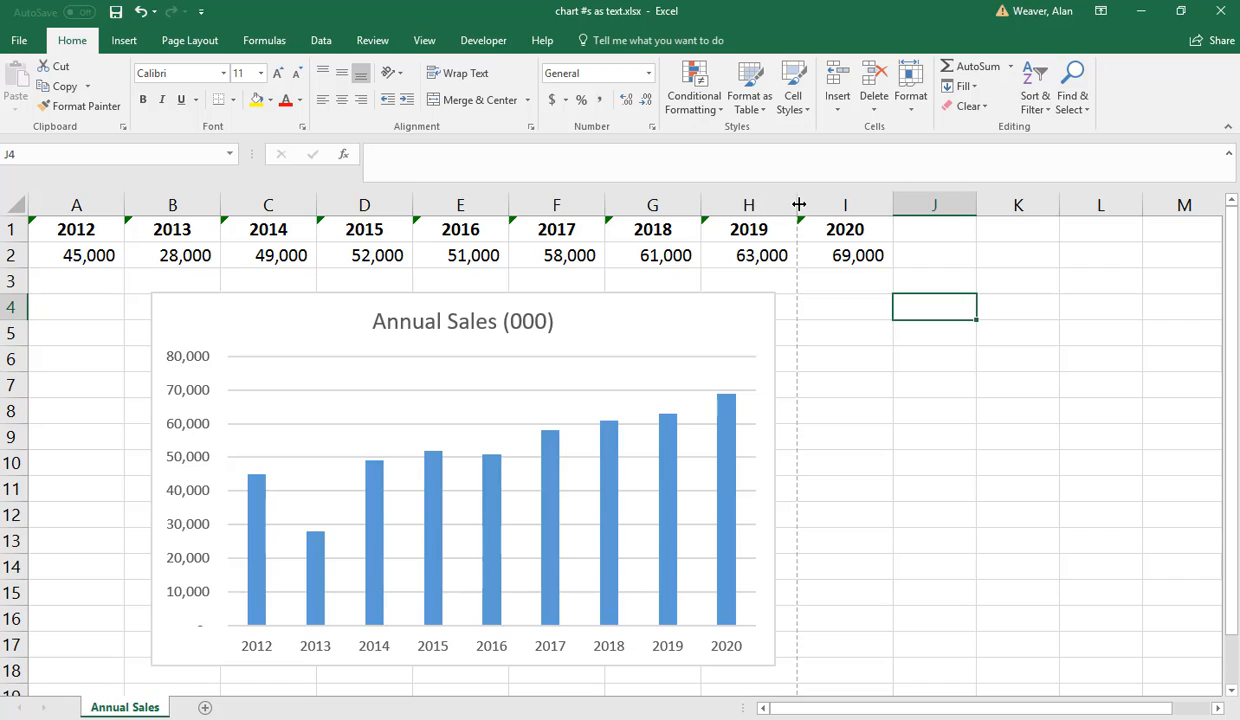
left_click(935, 385)
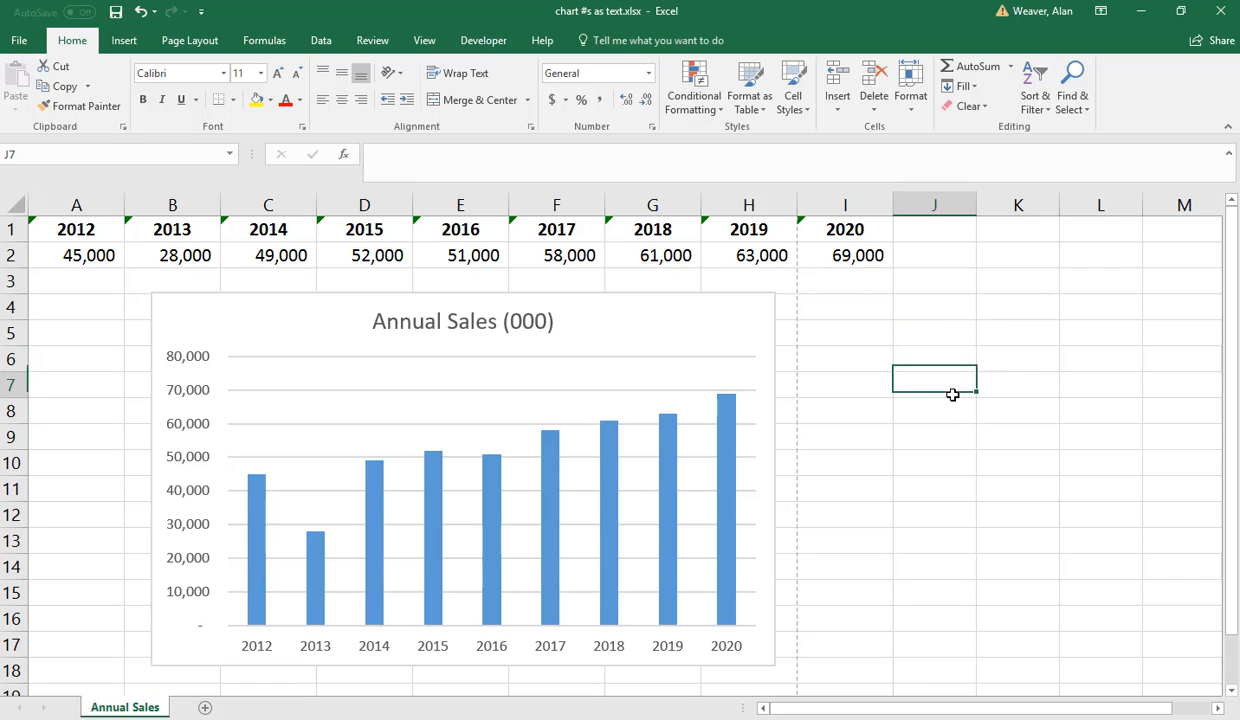
left_click(864, 347)
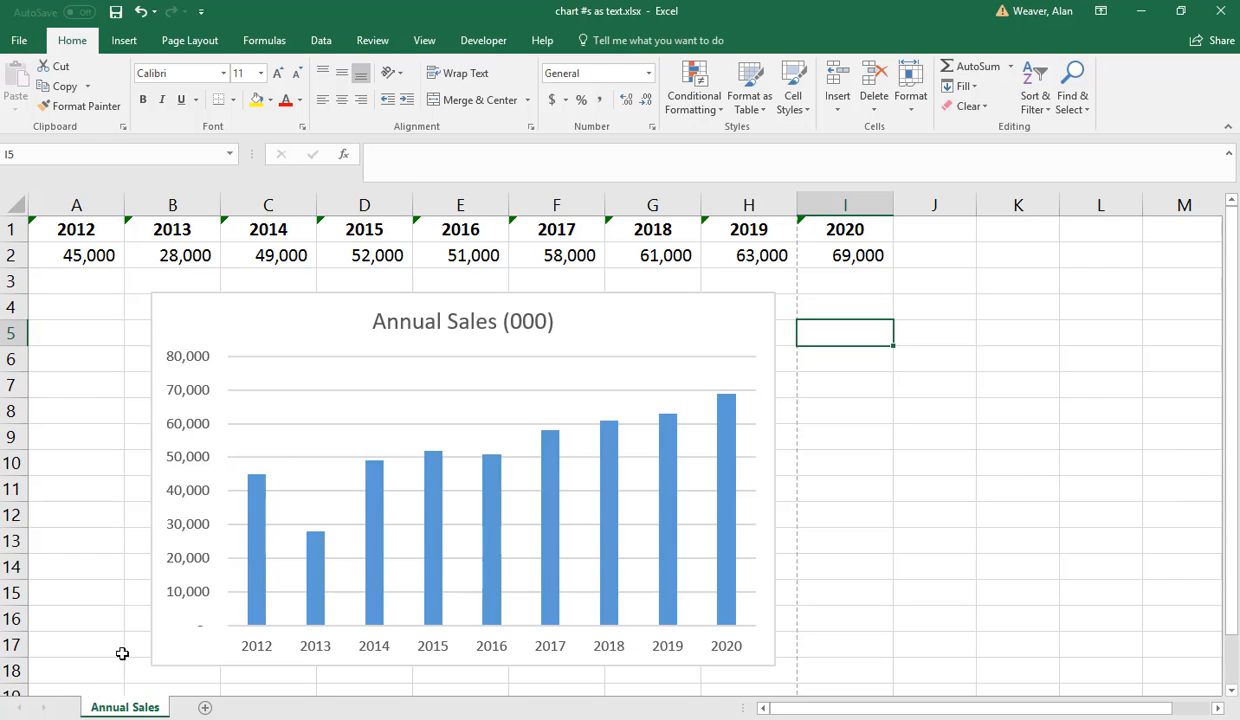
left_click(71, 693)
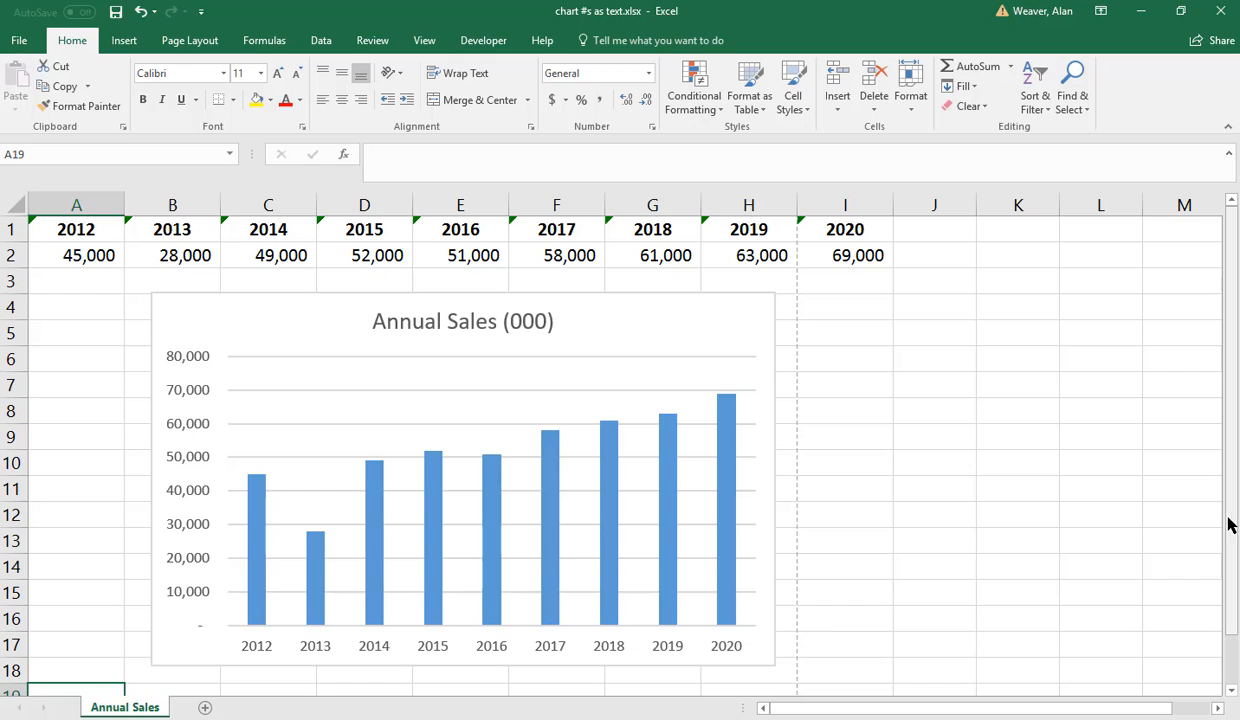
left_click_drag(1234, 492, 1234, 500)
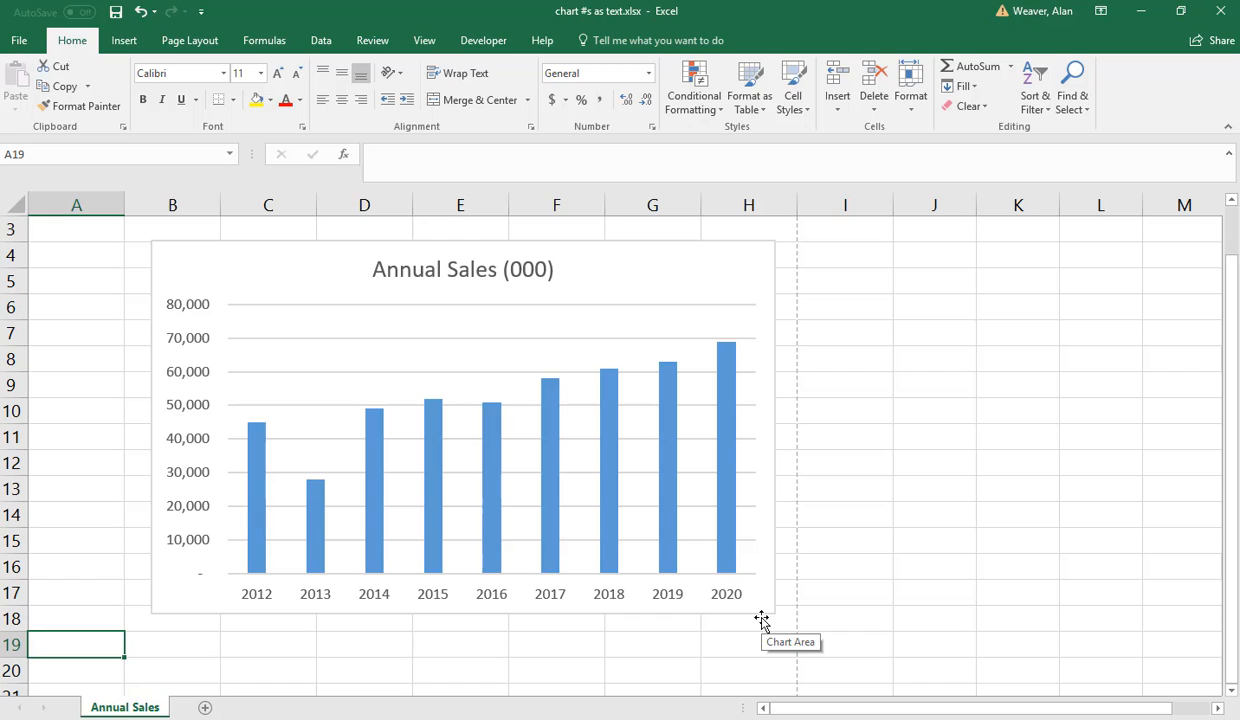
Replace the year heading in A1 with the date 1/18
key("Up")
key("Up")
key("Up")
key("Up")
key("Up")
key("Up")
key("Up")
key("Up")
key("Up")
key("Up")
key("Up")
key("Up")
key("Up")
key("Up")
key("Up")
key("Up")
key("Up")
key("Up")
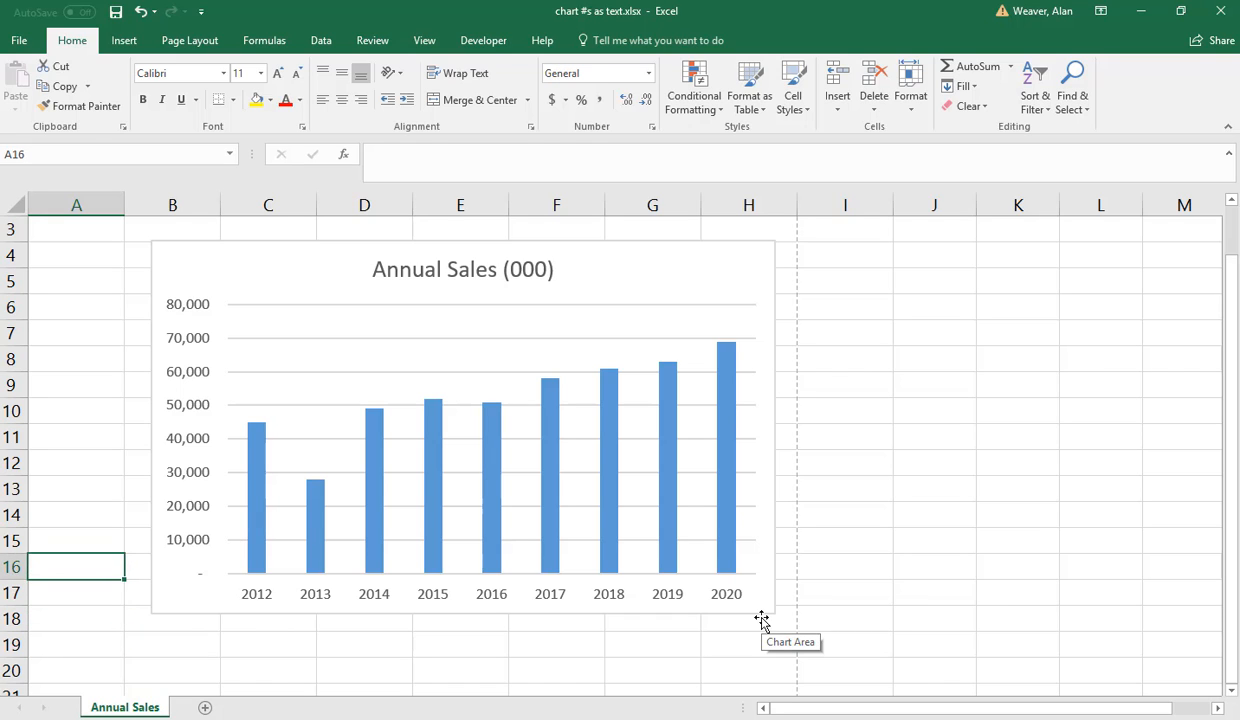
key("Right")
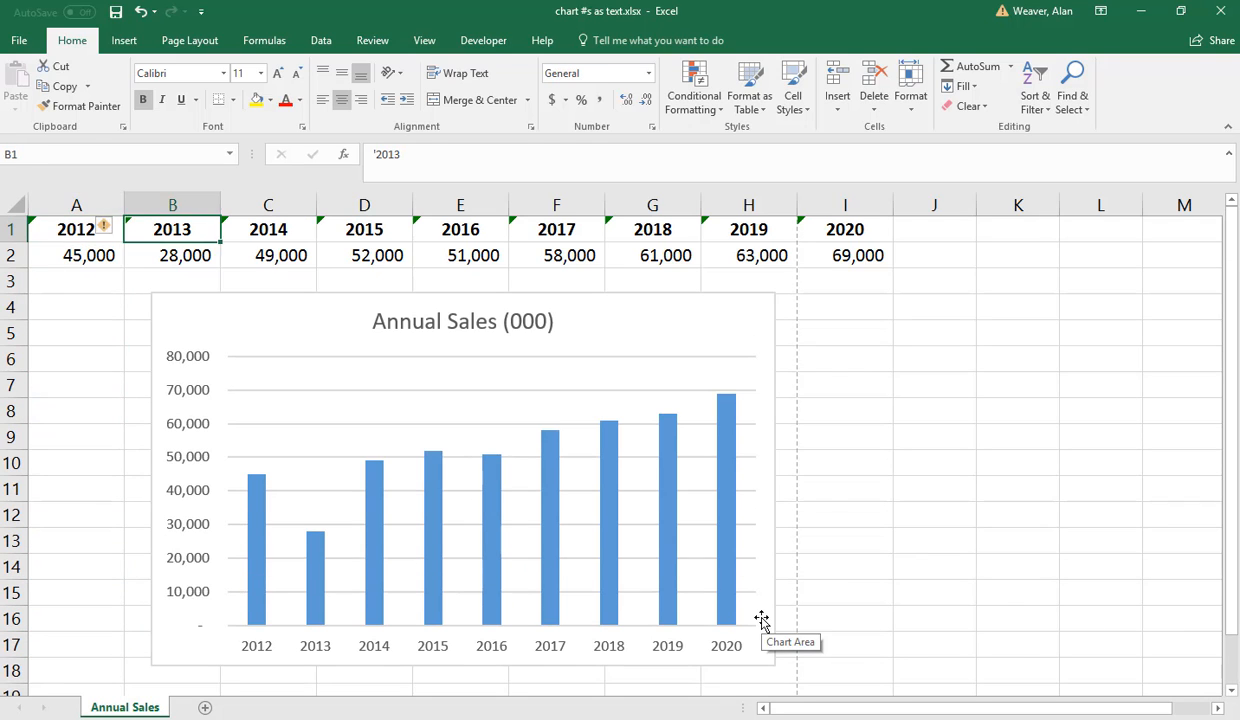
key("Left")
key("Down")
key("Up")
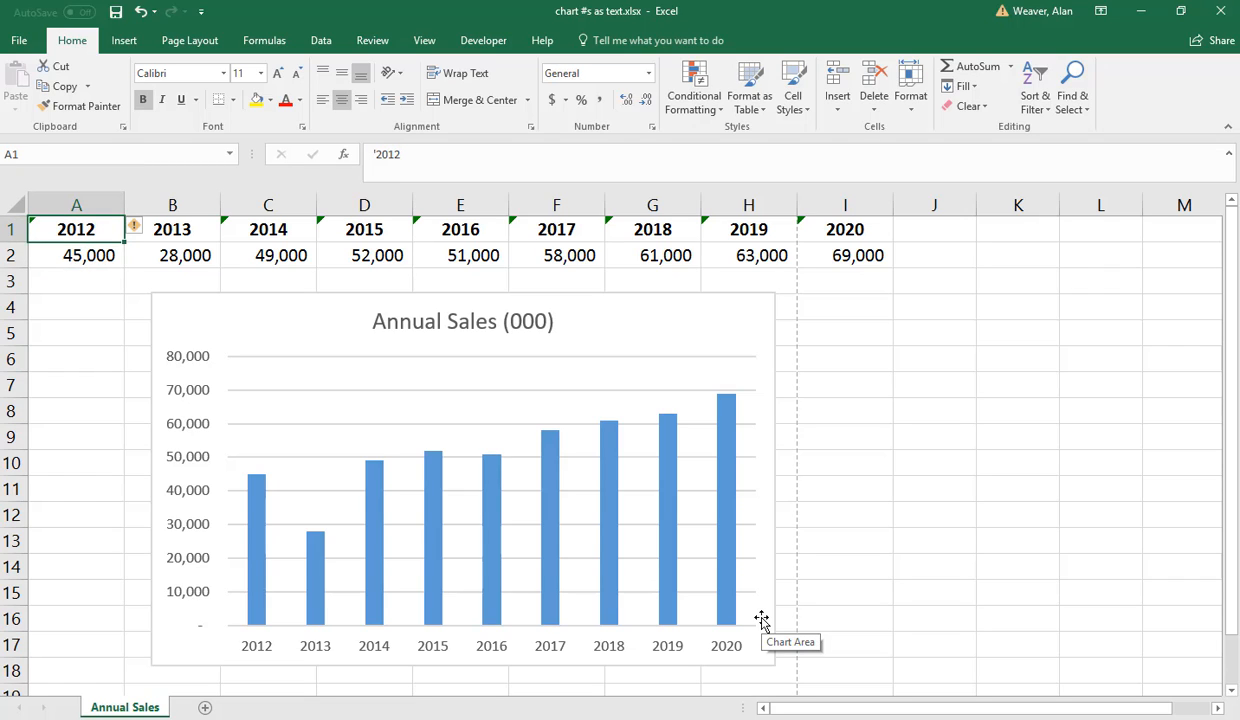
type("1")
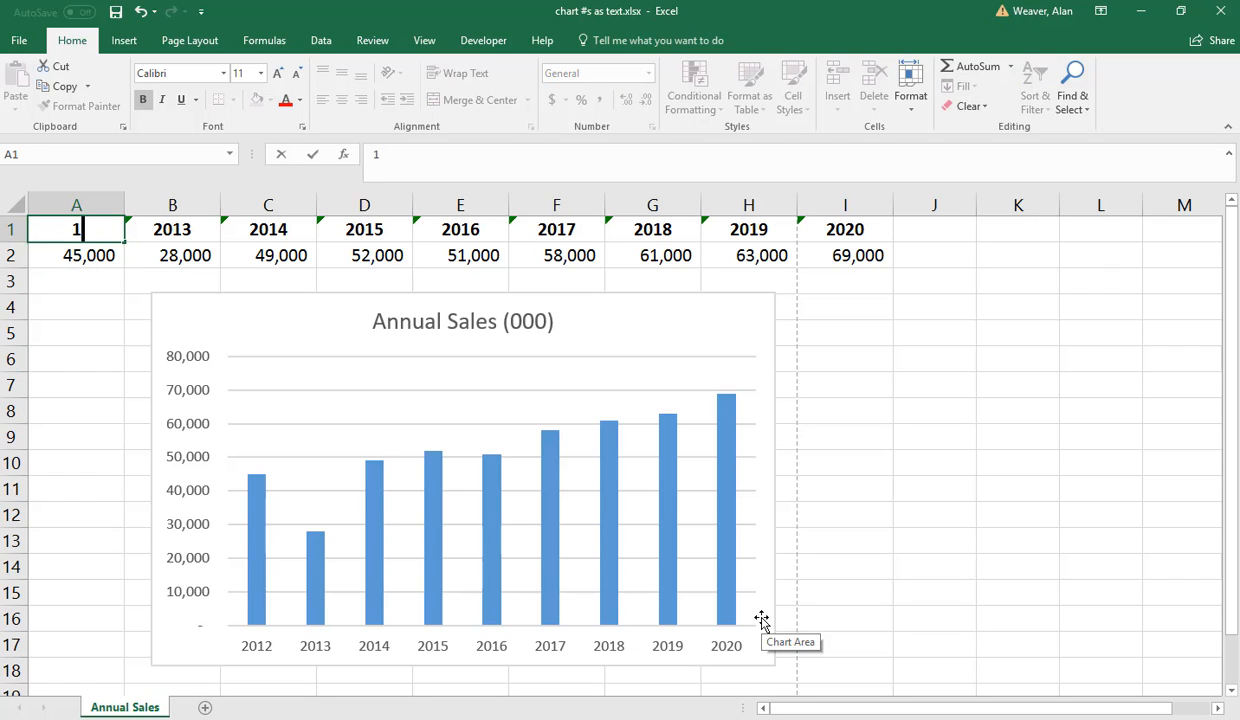
type("/18")
key("Tab")
key("Left")
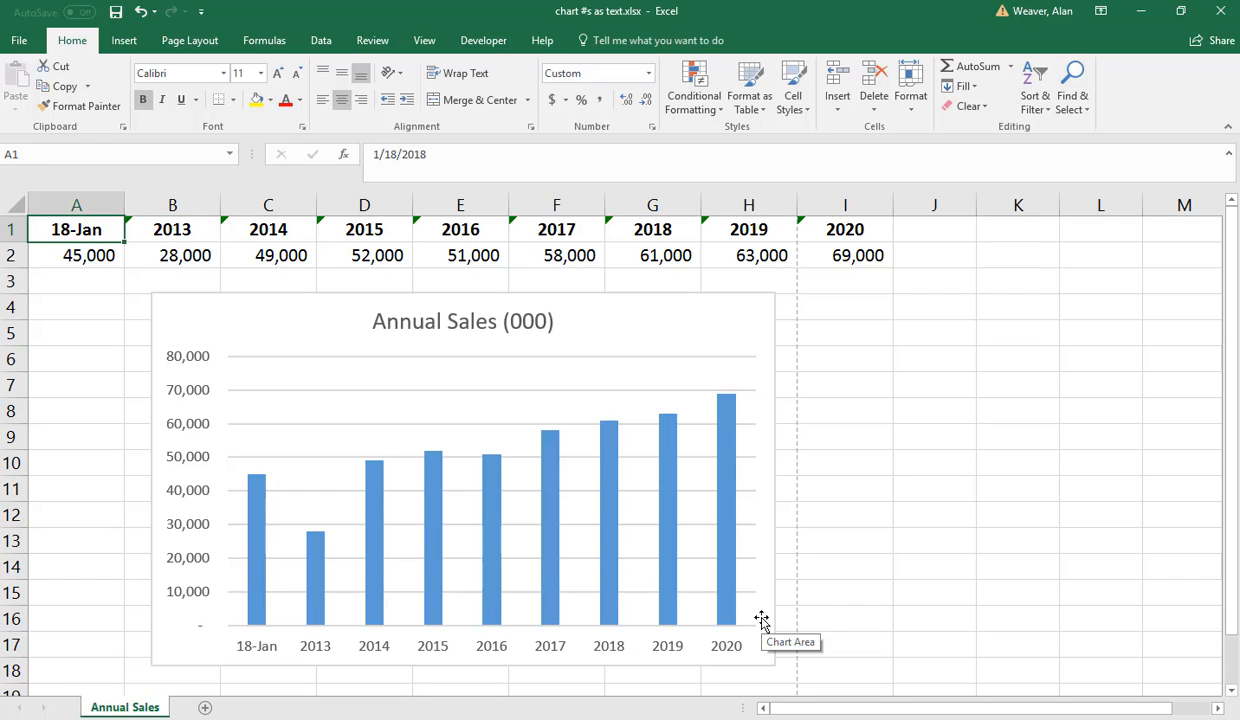
Enter the dates 1/1, 2/1 and 3/1 as headings in A1:C1 and clear the heading in D1
type("1/1")
key("Tab")
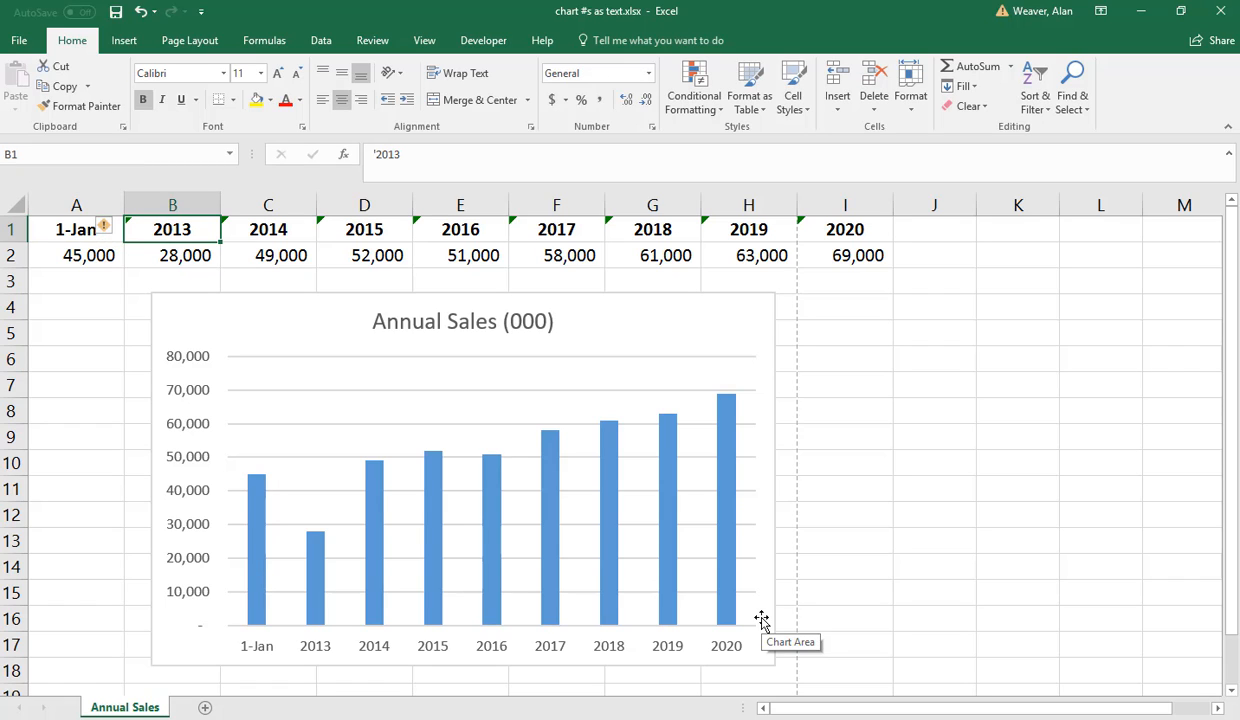
type("2/1")
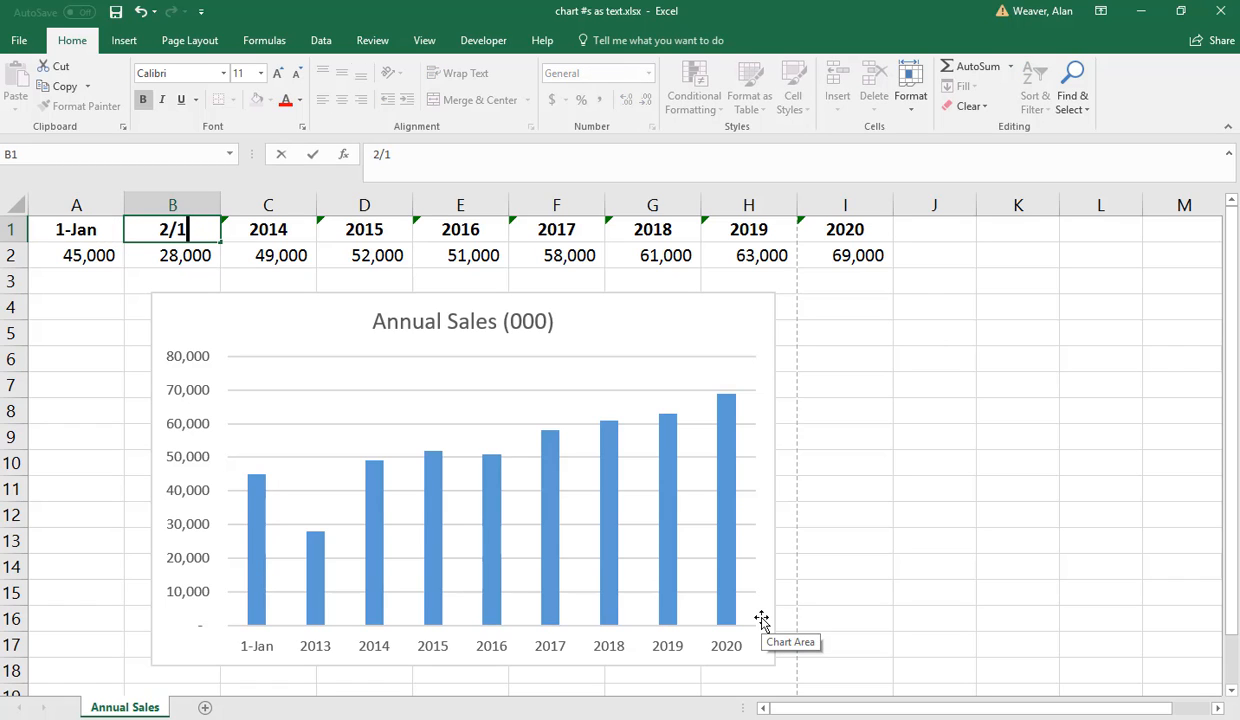
key("Tab")
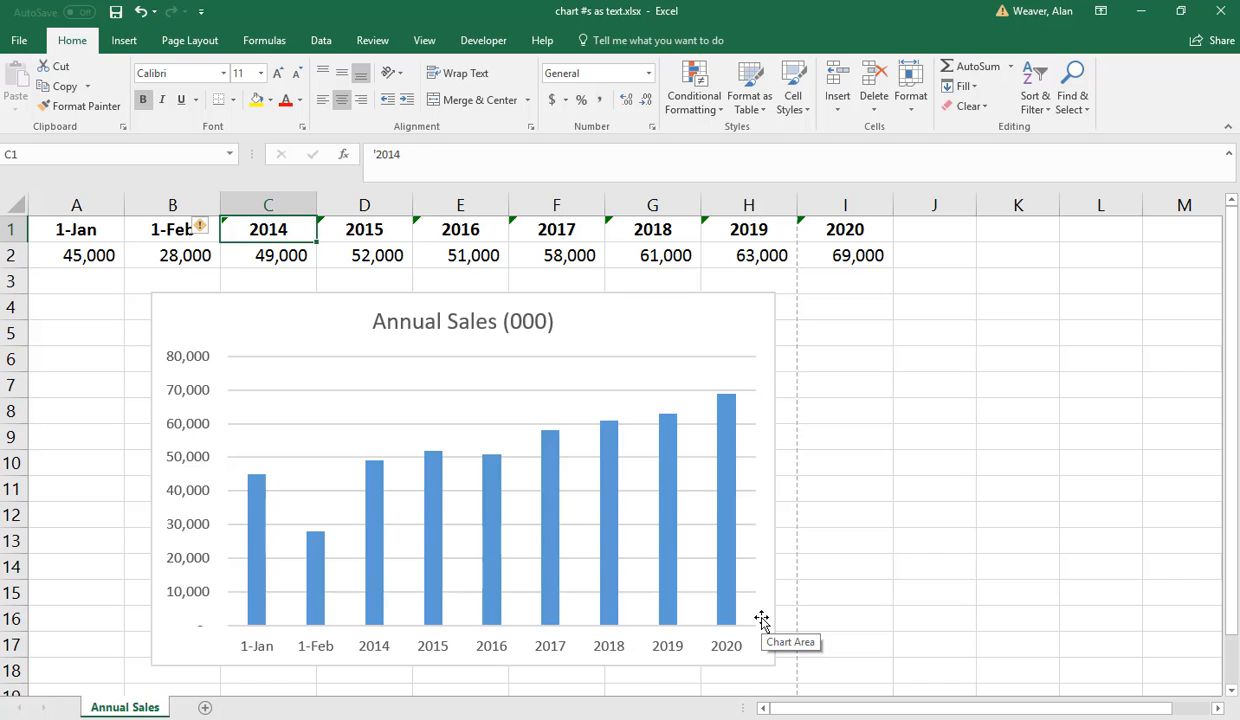
type("2/3")
key("Tab")
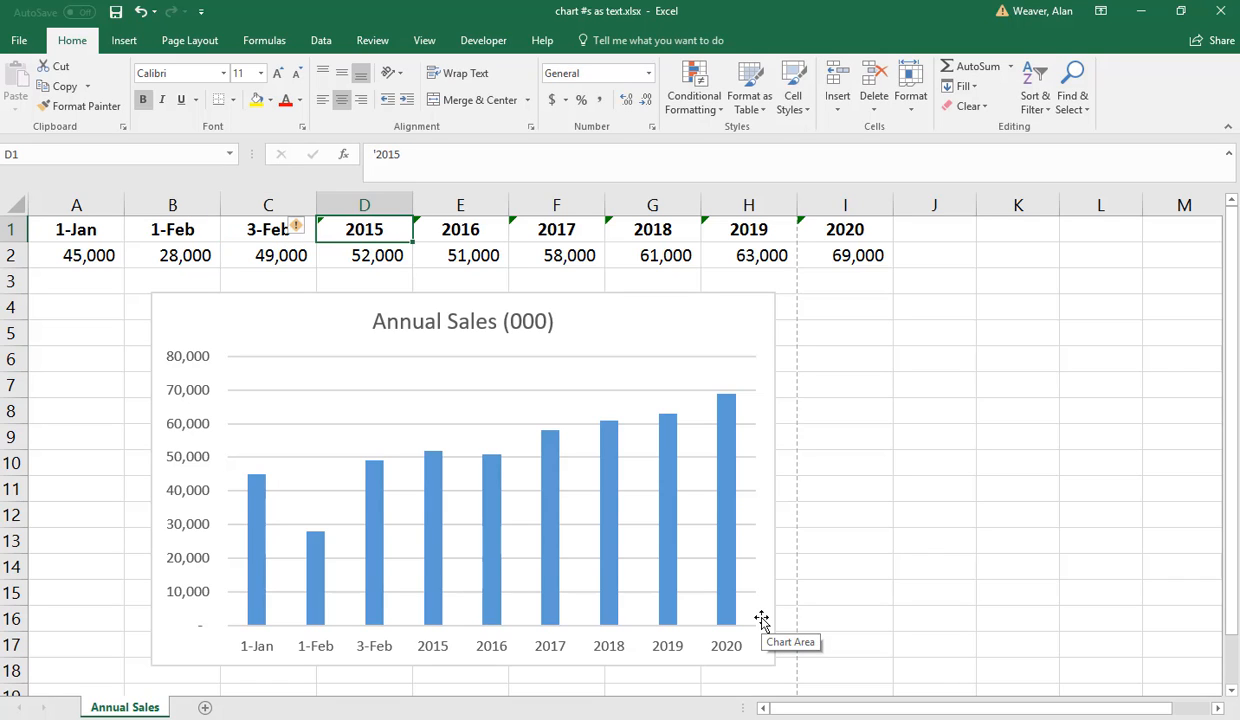
key("BackSpace")
key("shift+Tab")
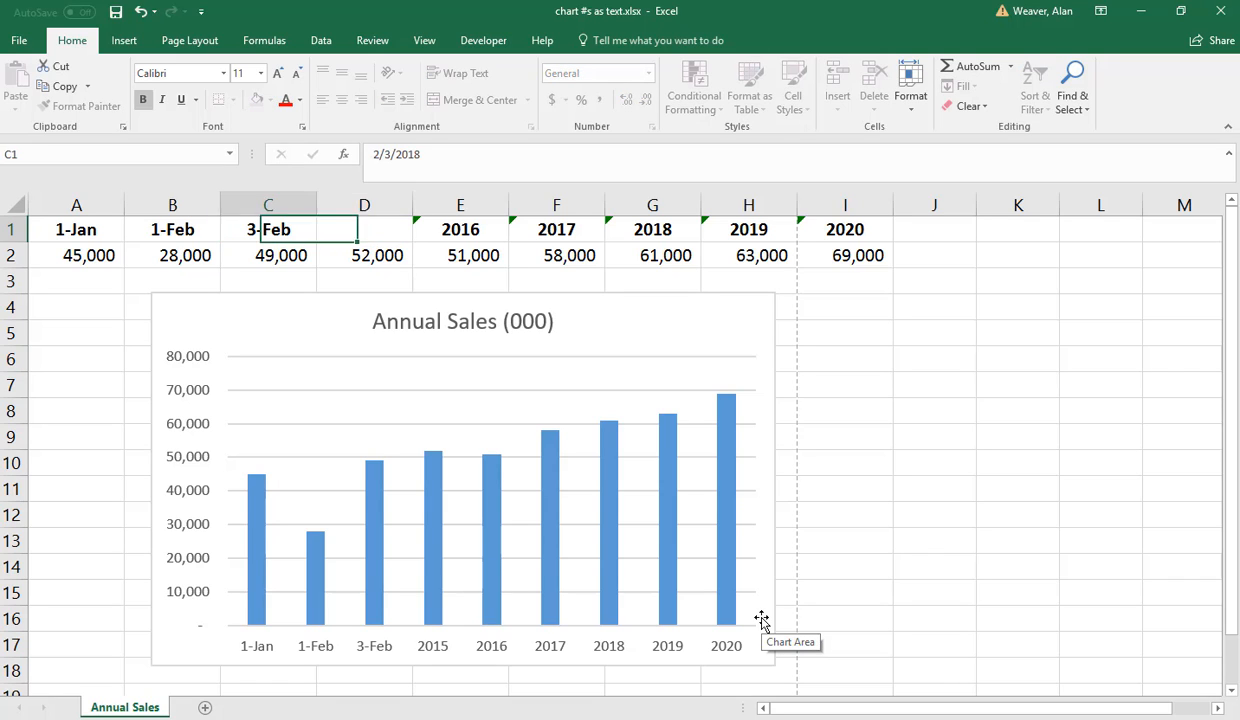
type("3/1")
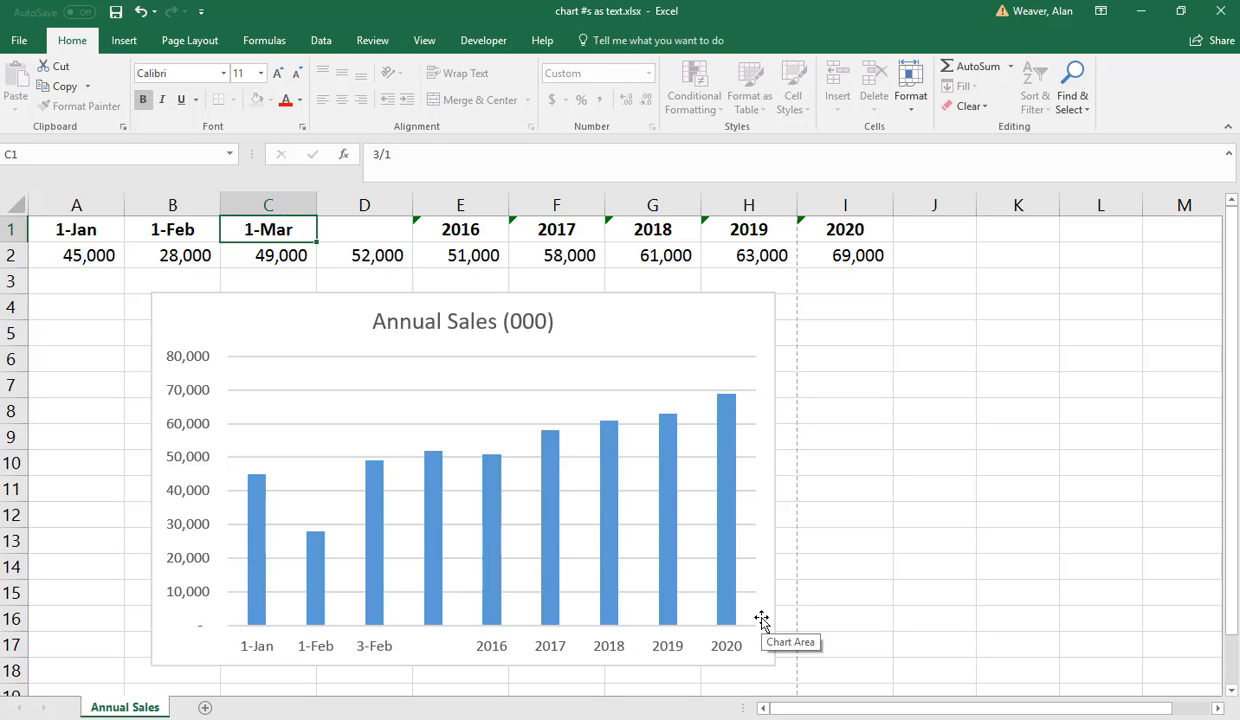
key("Tab")
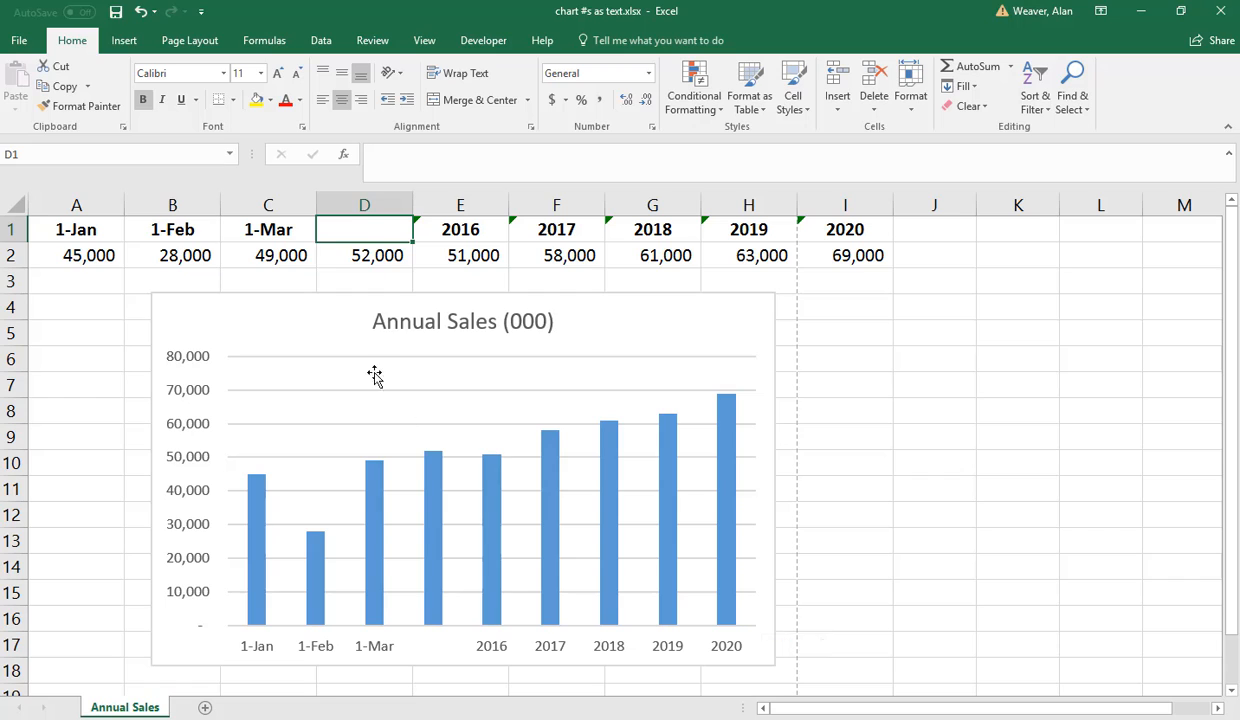
Apply the custom number format mmm to the date headings in A1:C1 so only the month name shows
left_click(115, 222)
left_click_drag(115, 222, 262, 214)
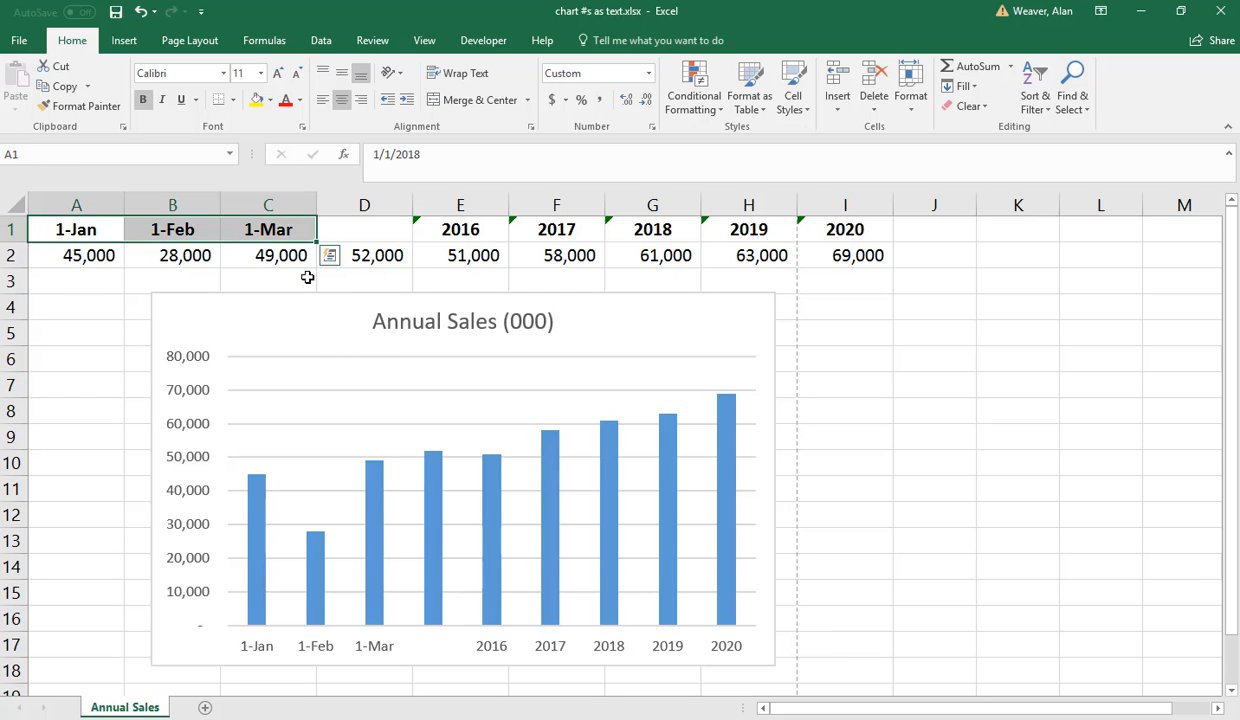
right_click(290, 229)
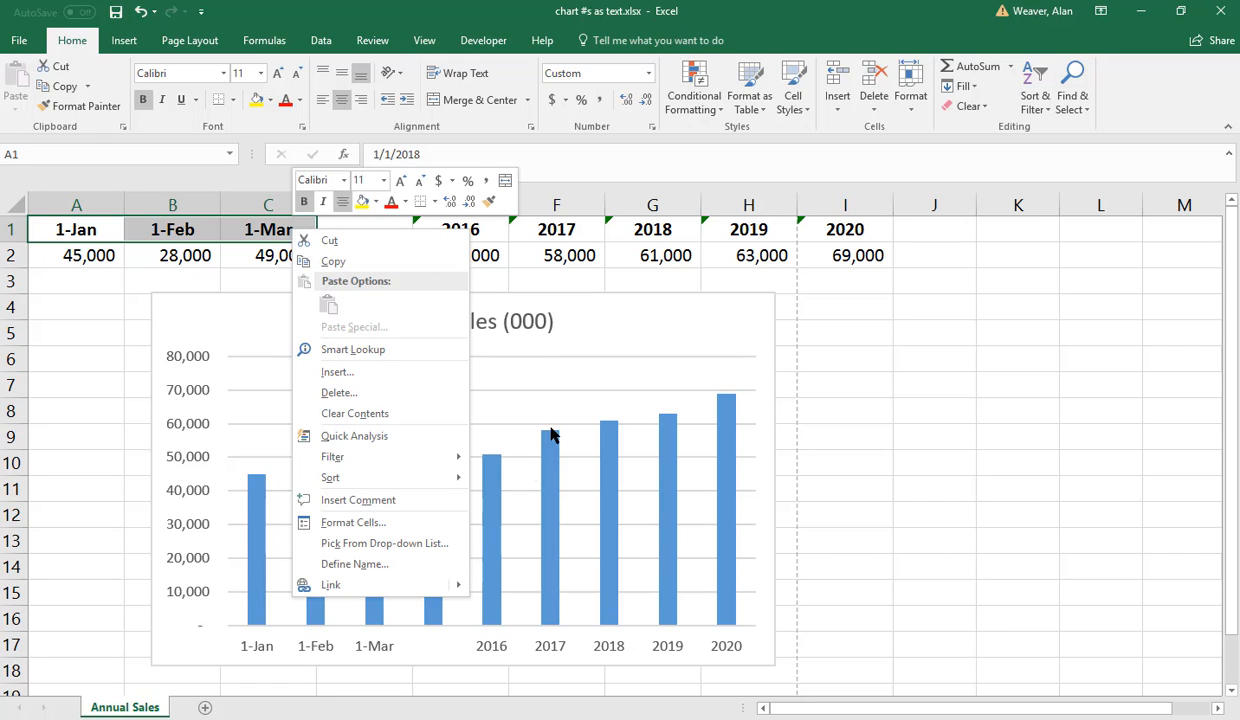
left_click(387, 526)
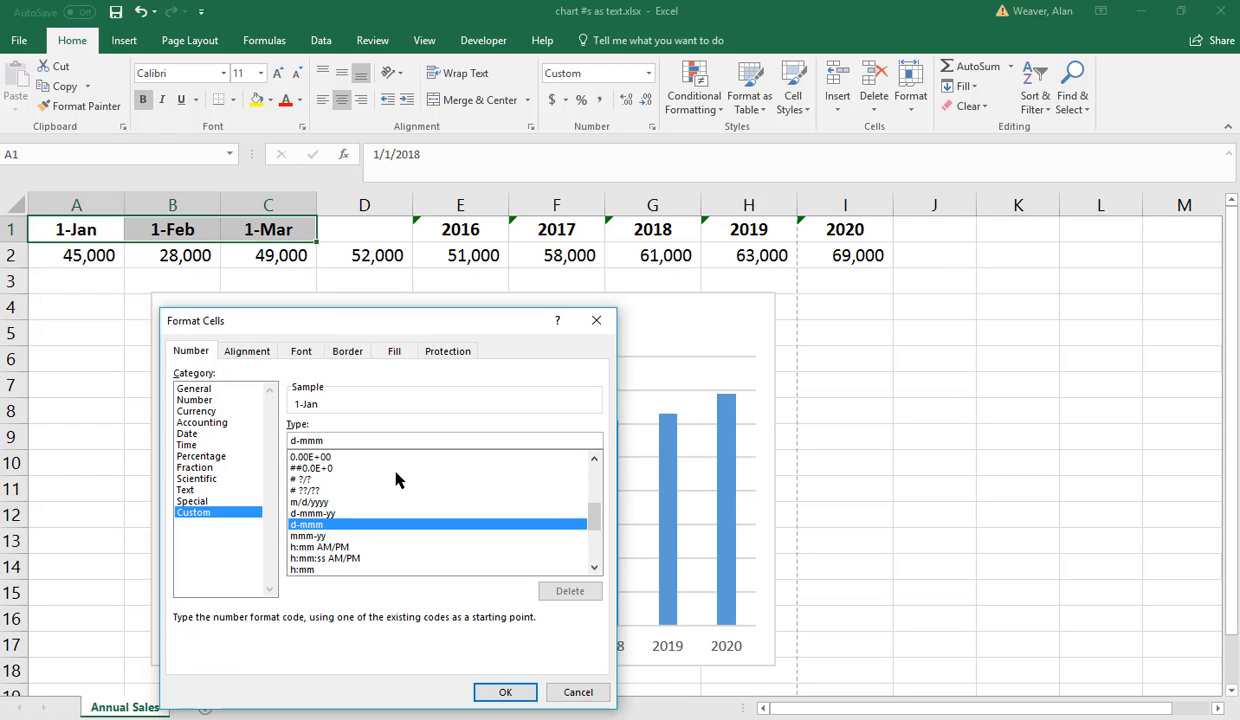
key("Delete")
key("Delete")
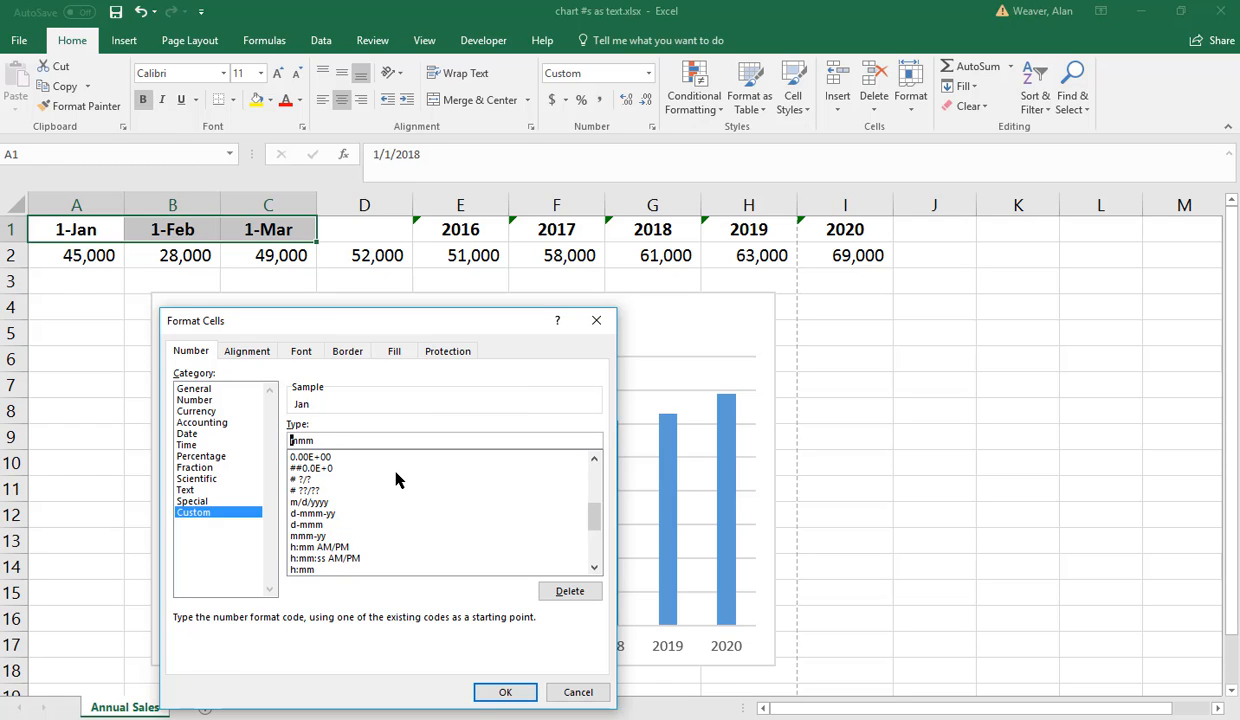
left_click(505, 692)
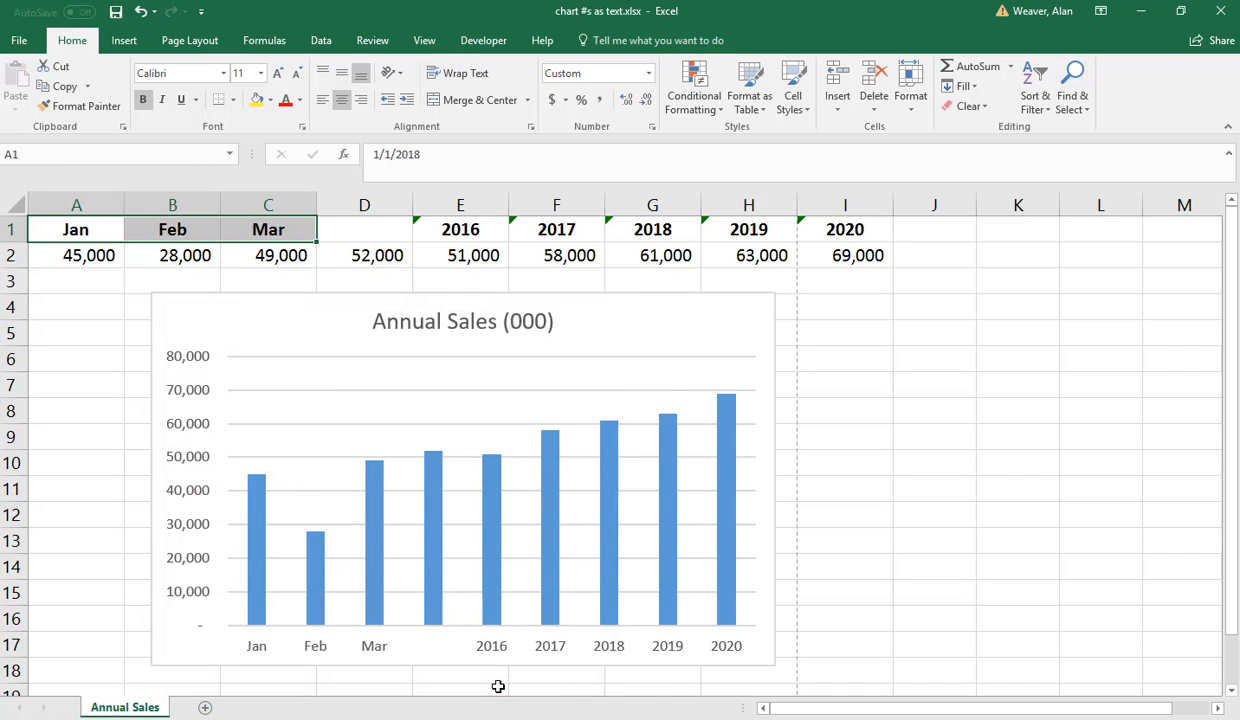
left_click(847, 579)
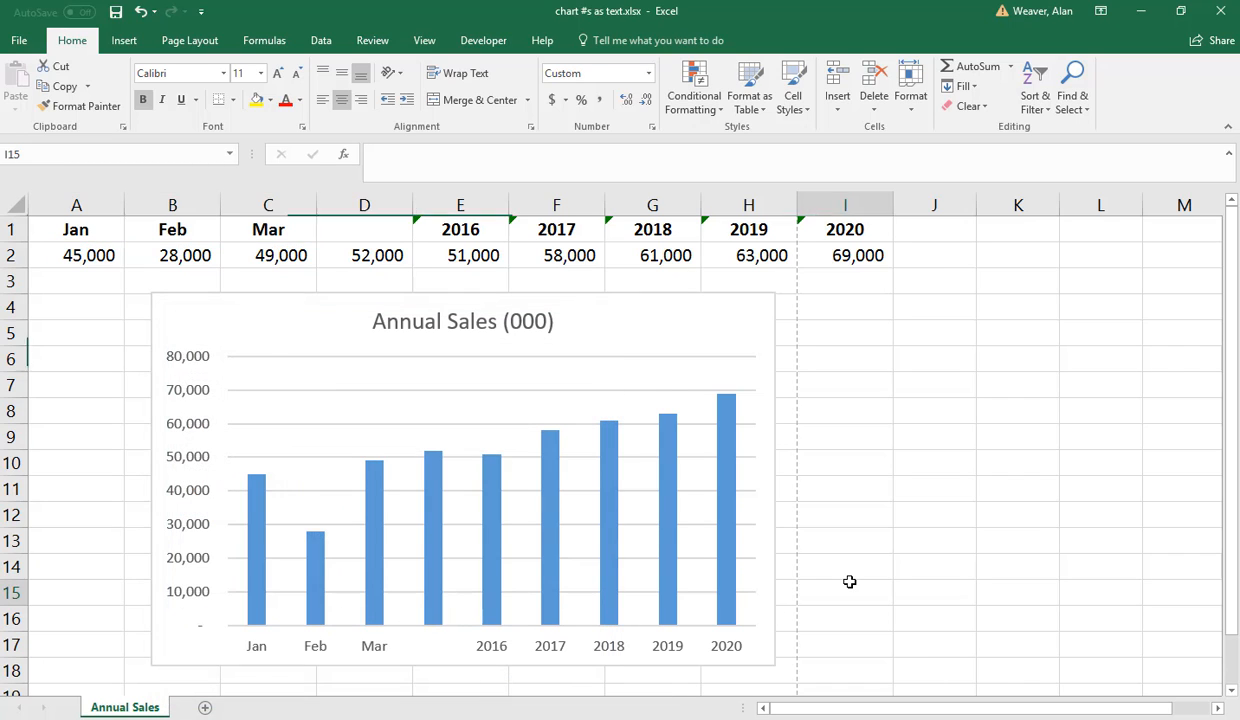
Try to extend the month headings by filling from C1 alone across to I1, and undo the fill
left_click(266, 231)
left_click(162, 226)
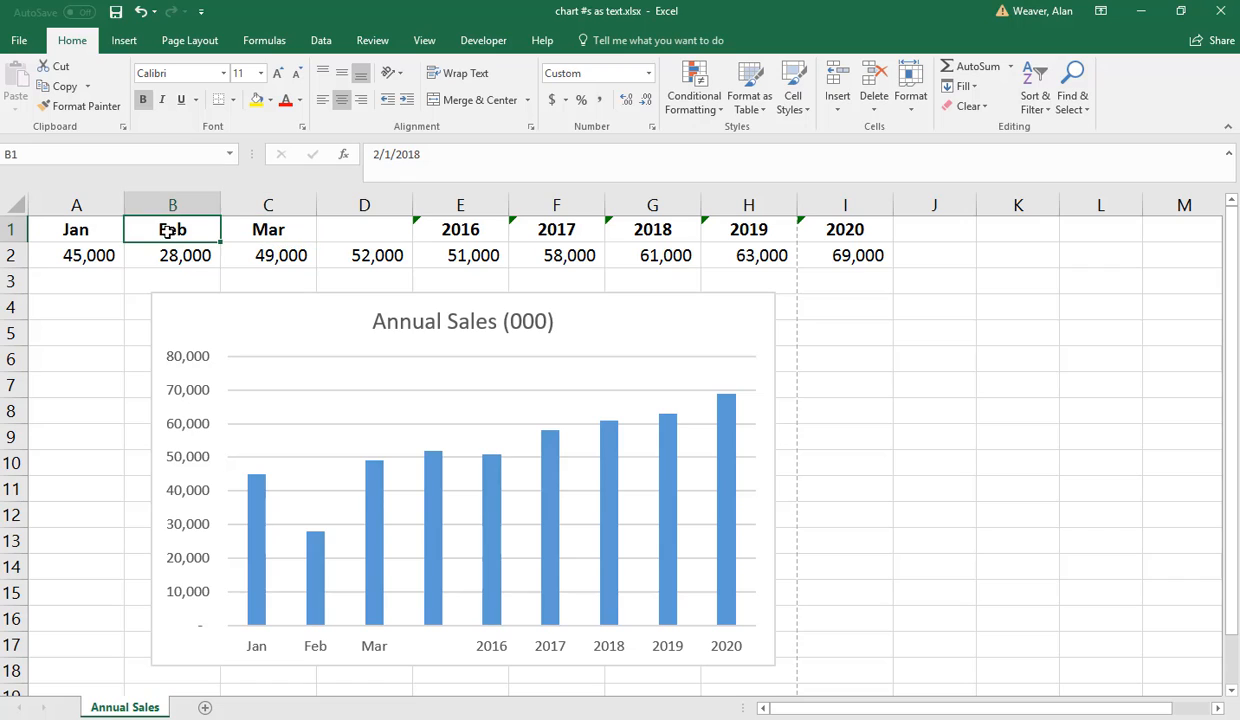
left_click(106, 226)
left_click(254, 220)
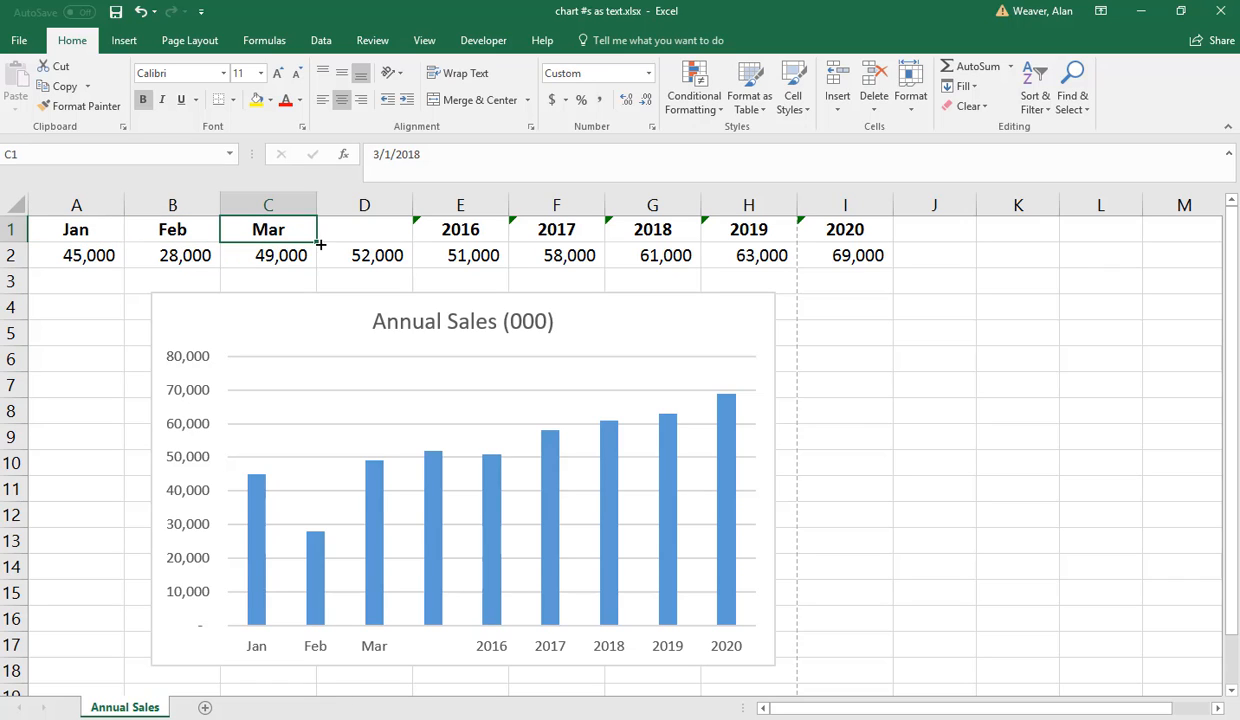
left_click_drag(315, 240, 872, 248)
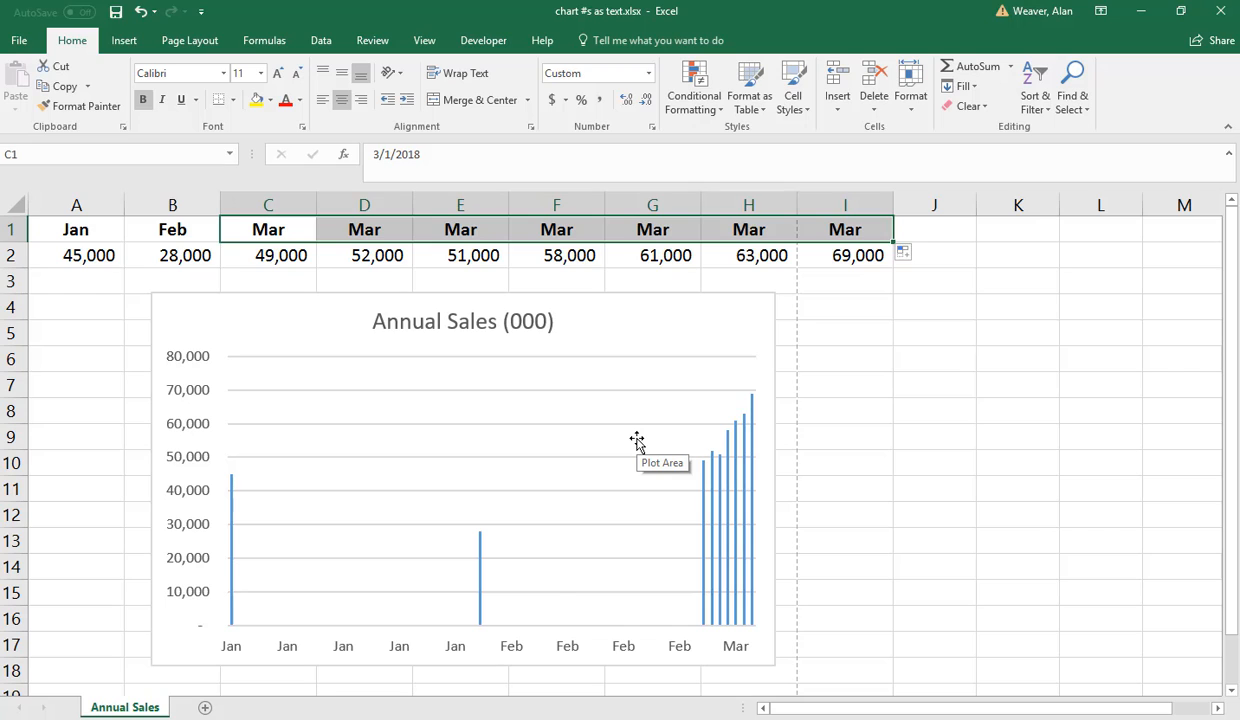
key("ctrl+z")
Fill the headings from B1 across to I1 as a monthly series running from Feb to Sep
left_click(216, 229)
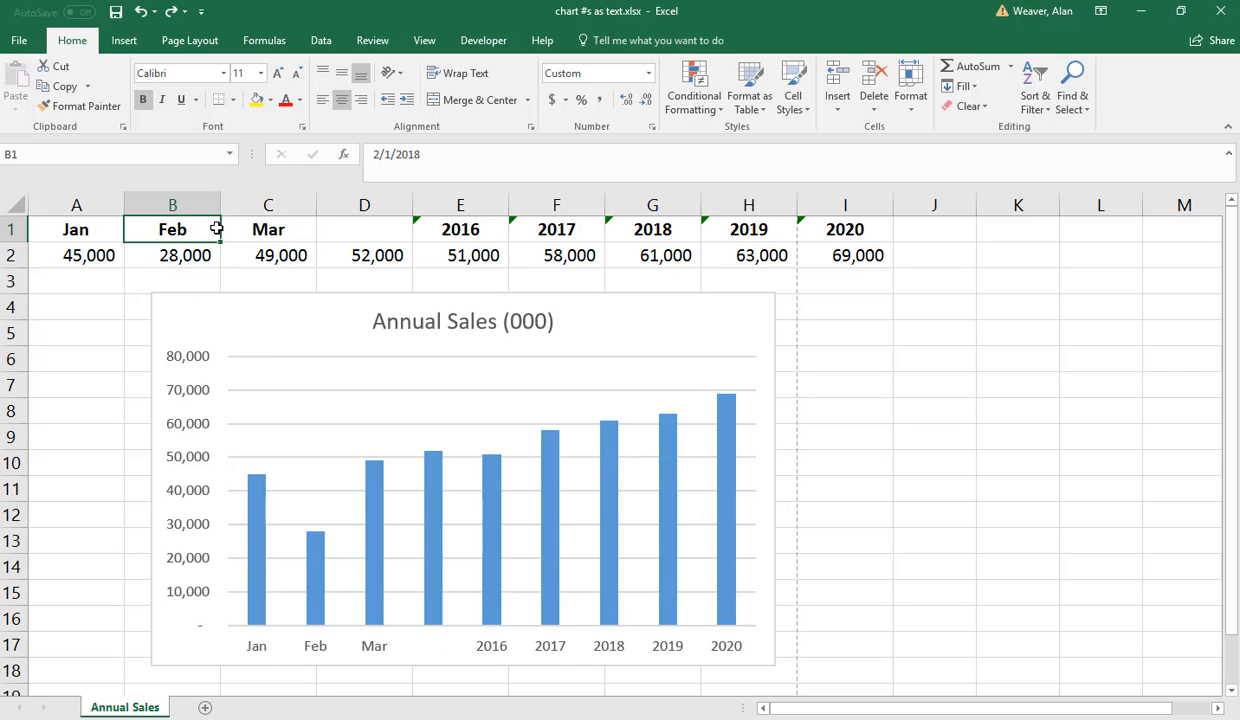
left_click_drag(219, 241, 850, 244)
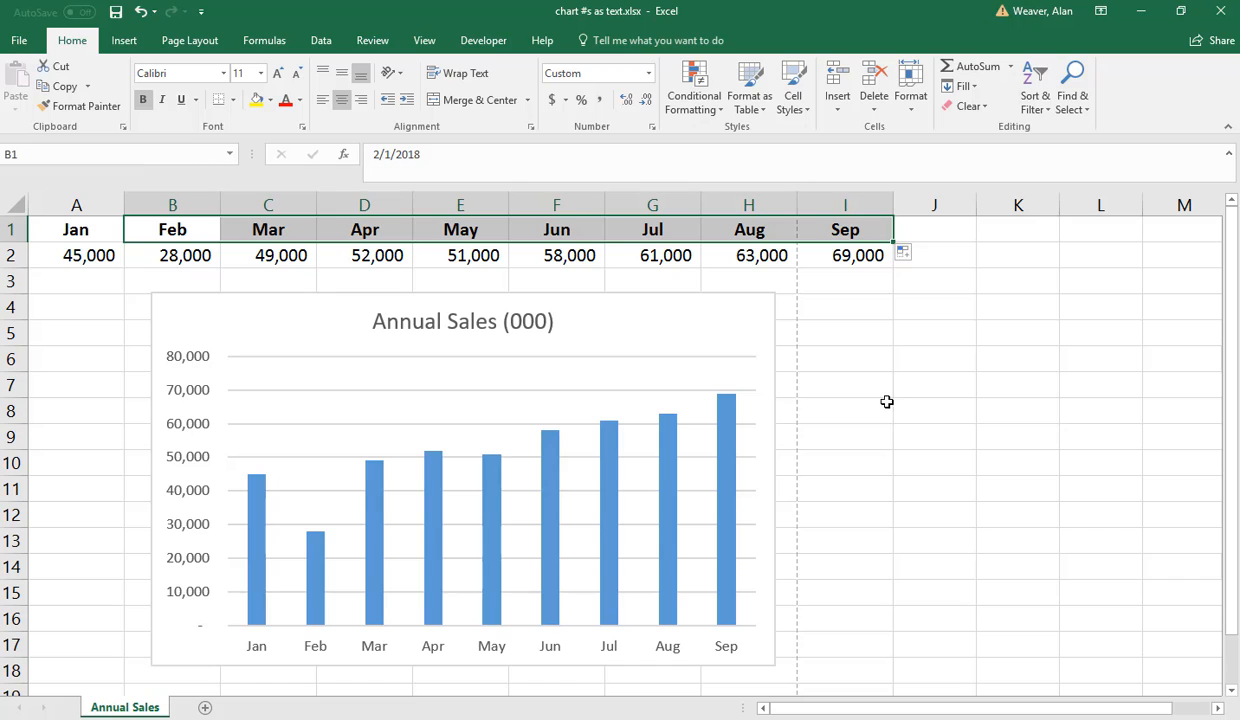
left_click(806, 228)
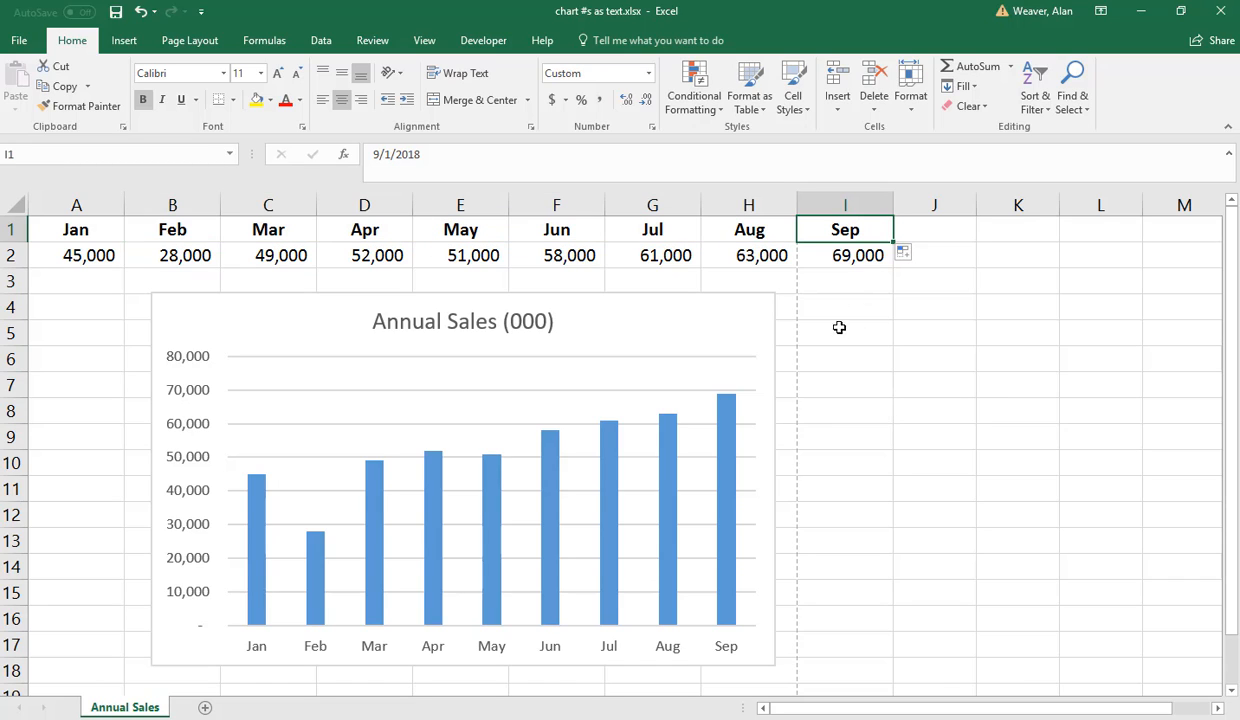